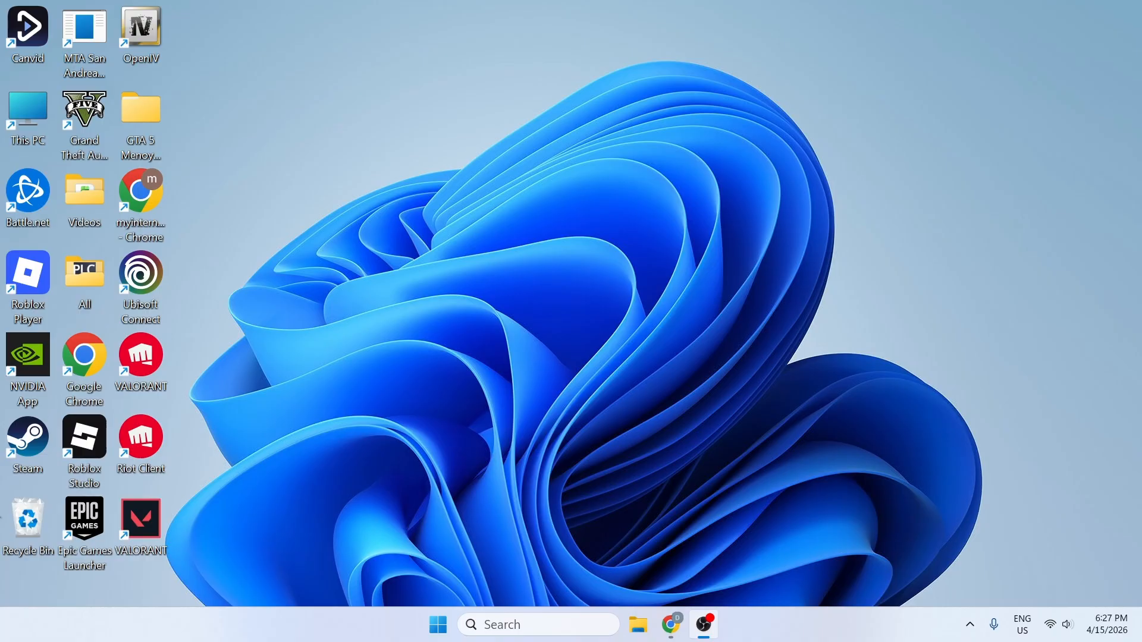
# Step: Find Command Prompt with the search term "cmd" and run it as administrator
pyautogui.click(534, 626)
pyautogui.write('cmd')
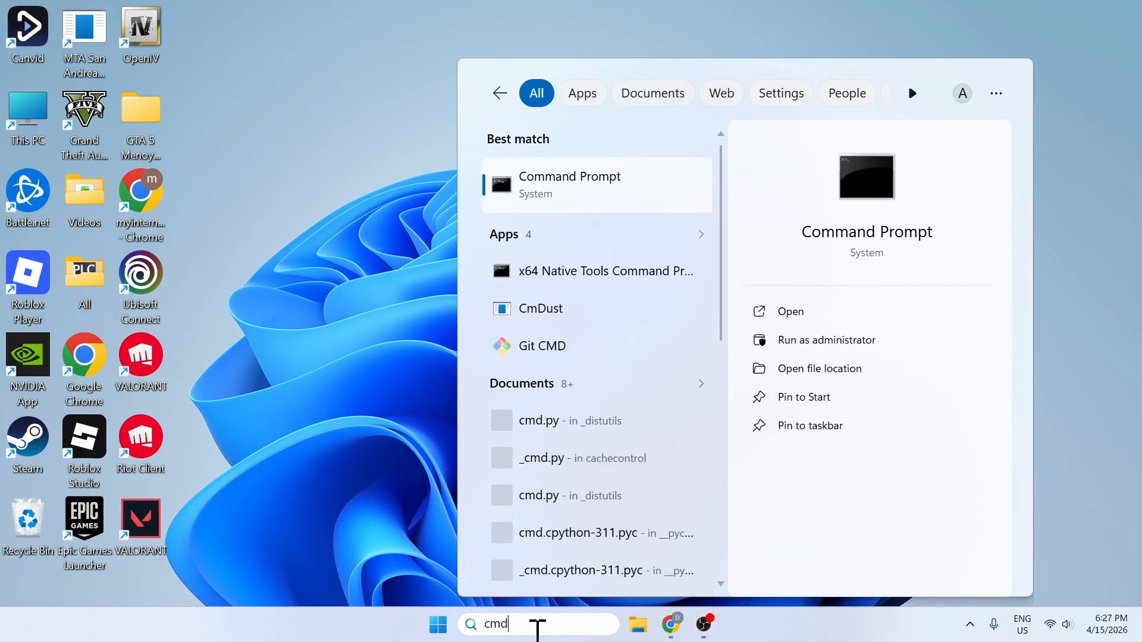
pyautogui.rightClick(583, 178)
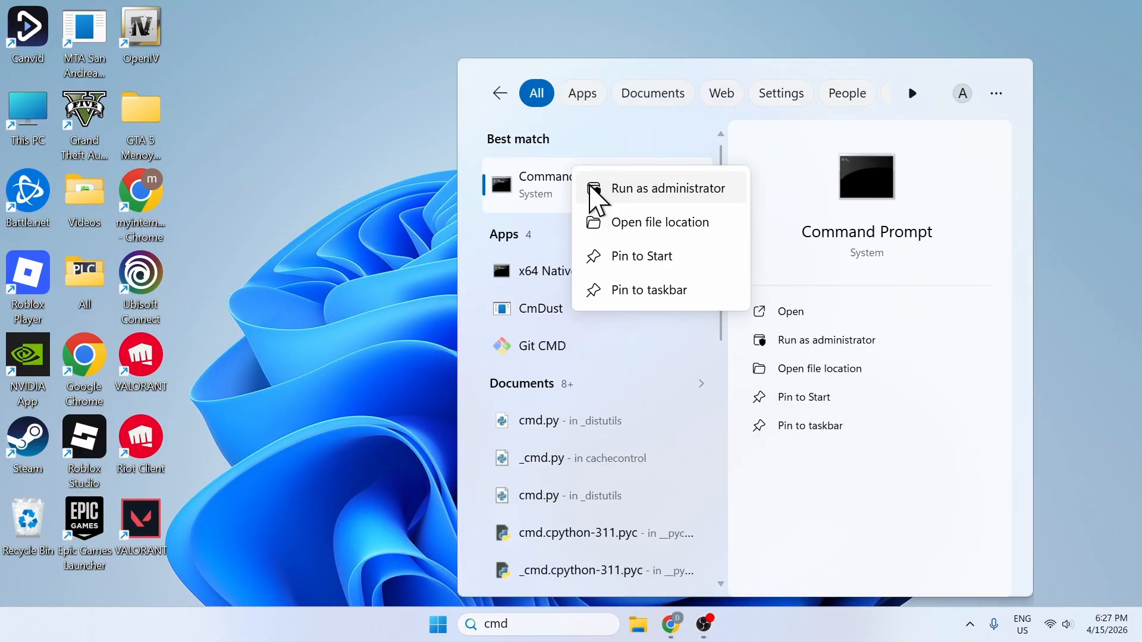
pyautogui.click(600, 189)
pyautogui.click(527, 434)
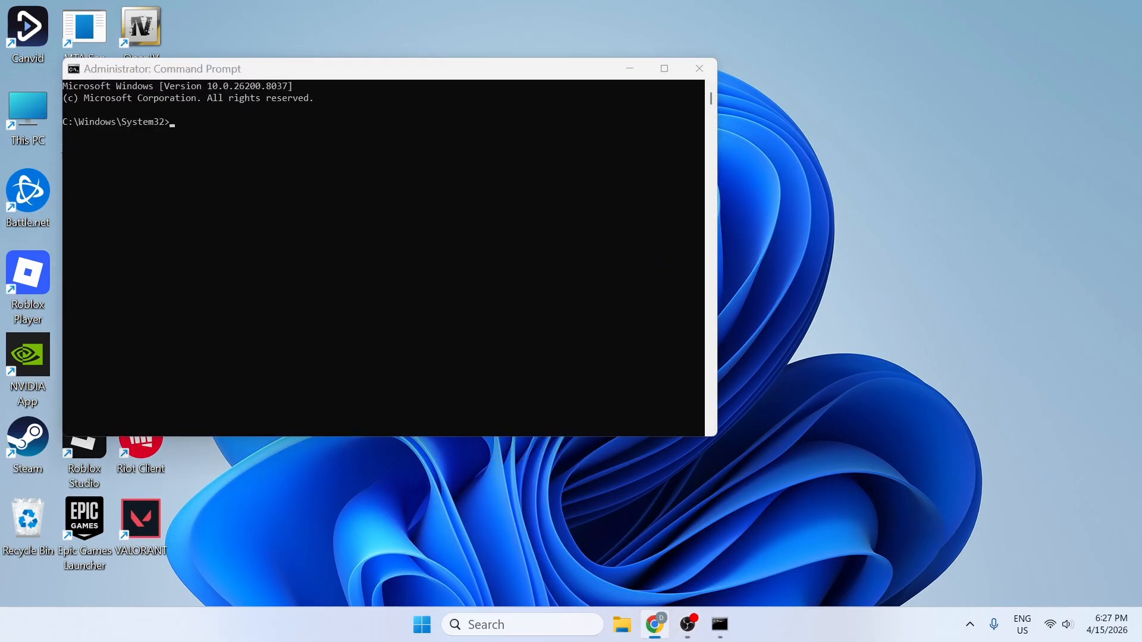
# Step: Enter the command DISM /Online /Cleanup-Image /RestoreHealth at the administrator prompt
pyautogui.rightClick(275, 153)
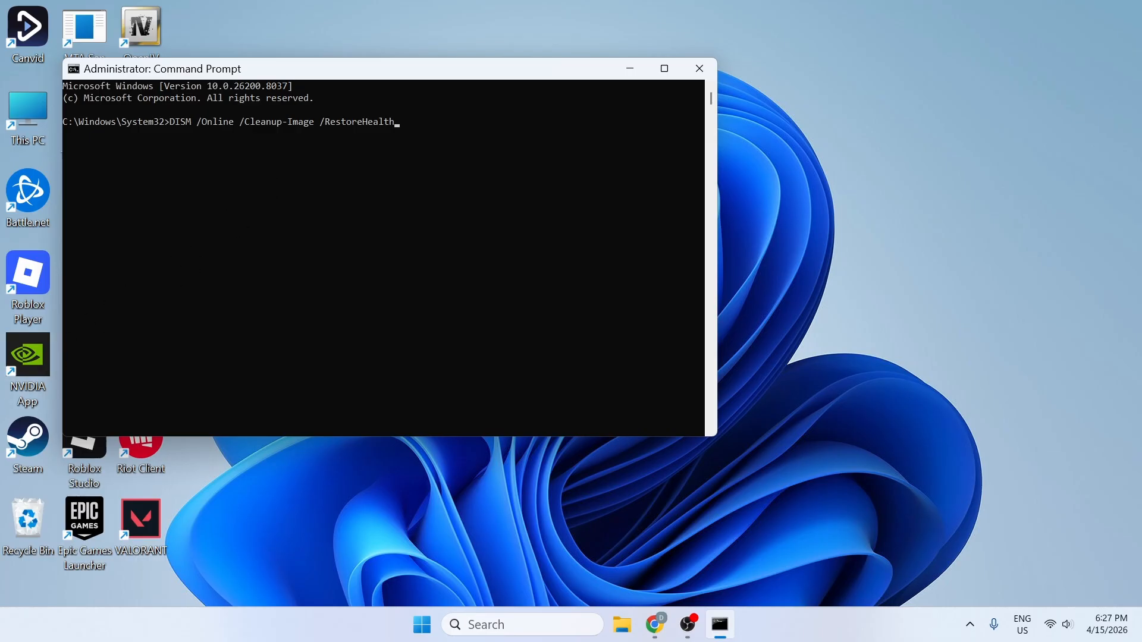
pyautogui.click(0, 504)
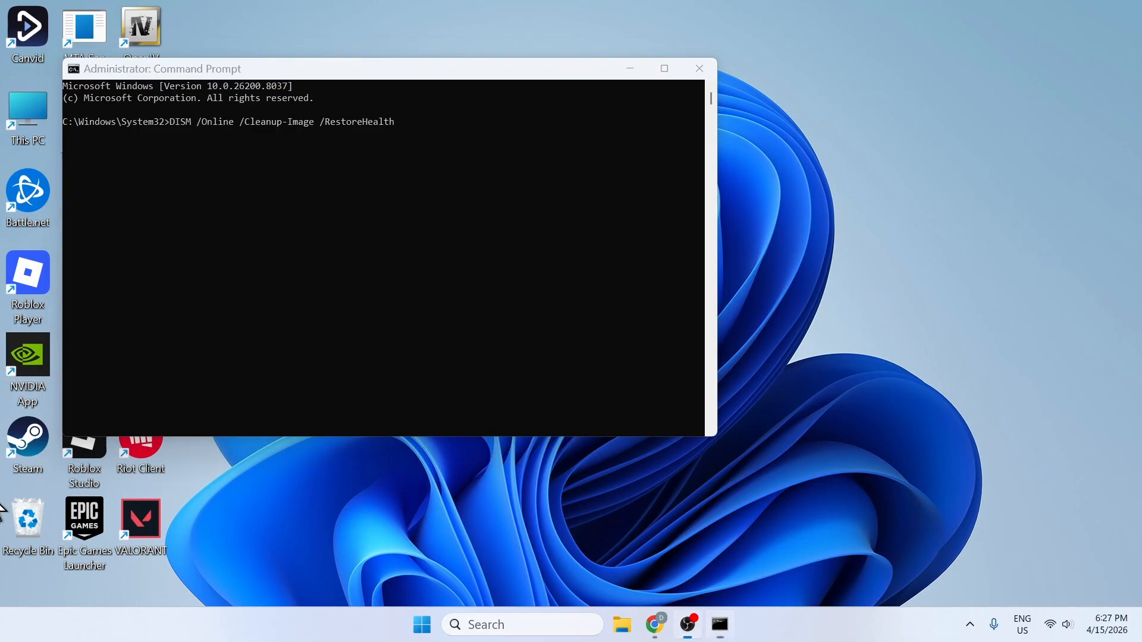
pyautogui.click(415, 127)
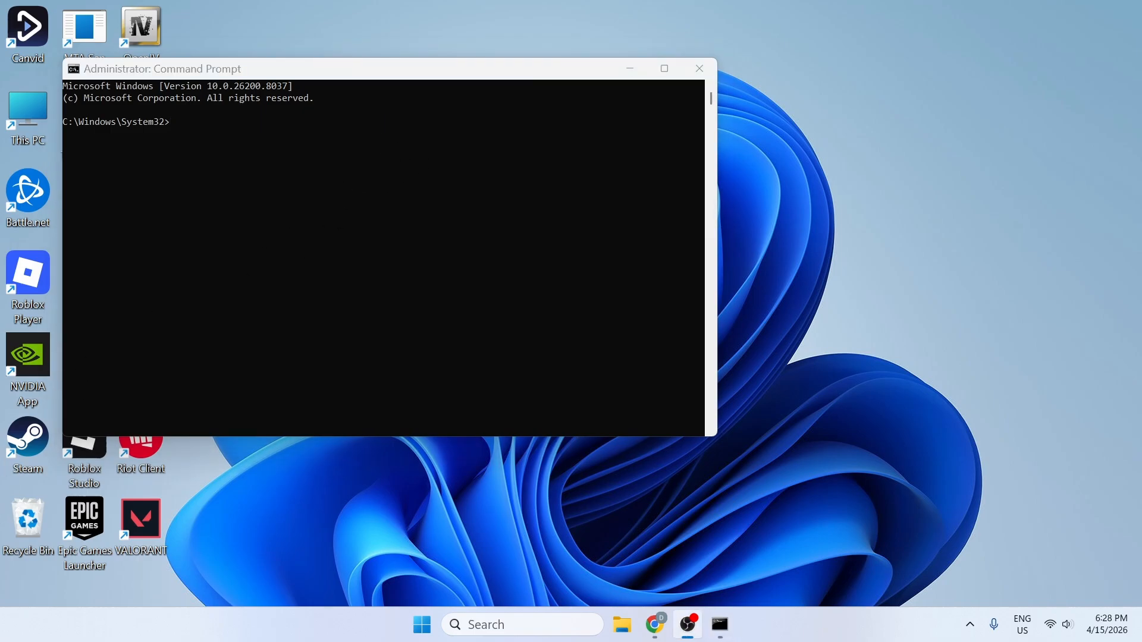
pyautogui.hotkey('alt', 'Tab')
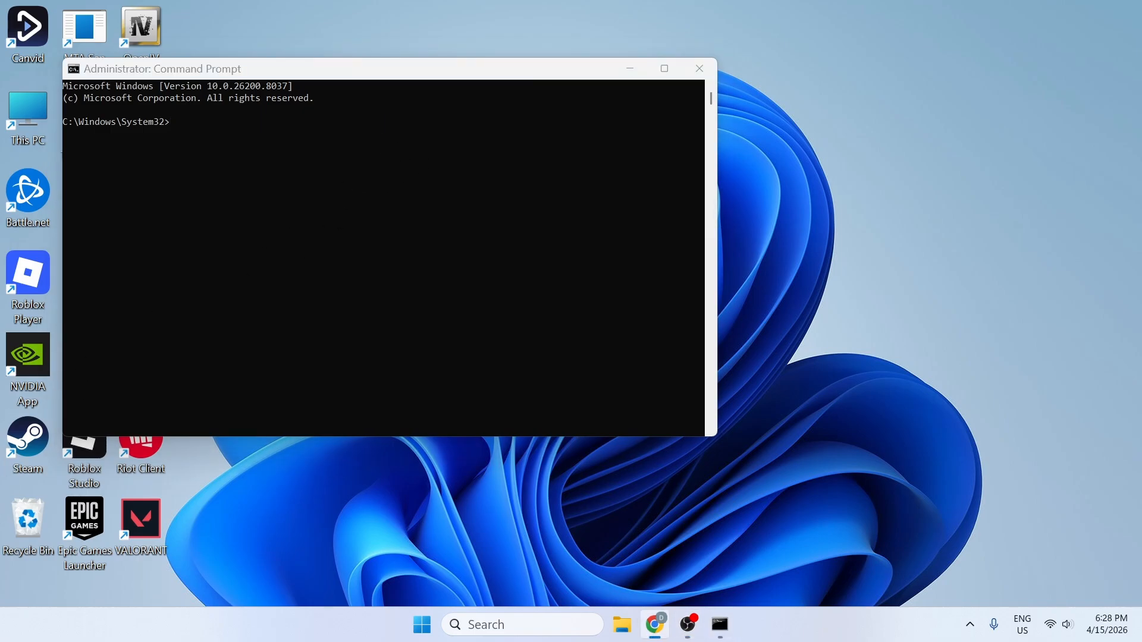
# Step: Enter the command sfc /scannow at the prompt and close Command Prompt
pyautogui.rightClick(246, 150)
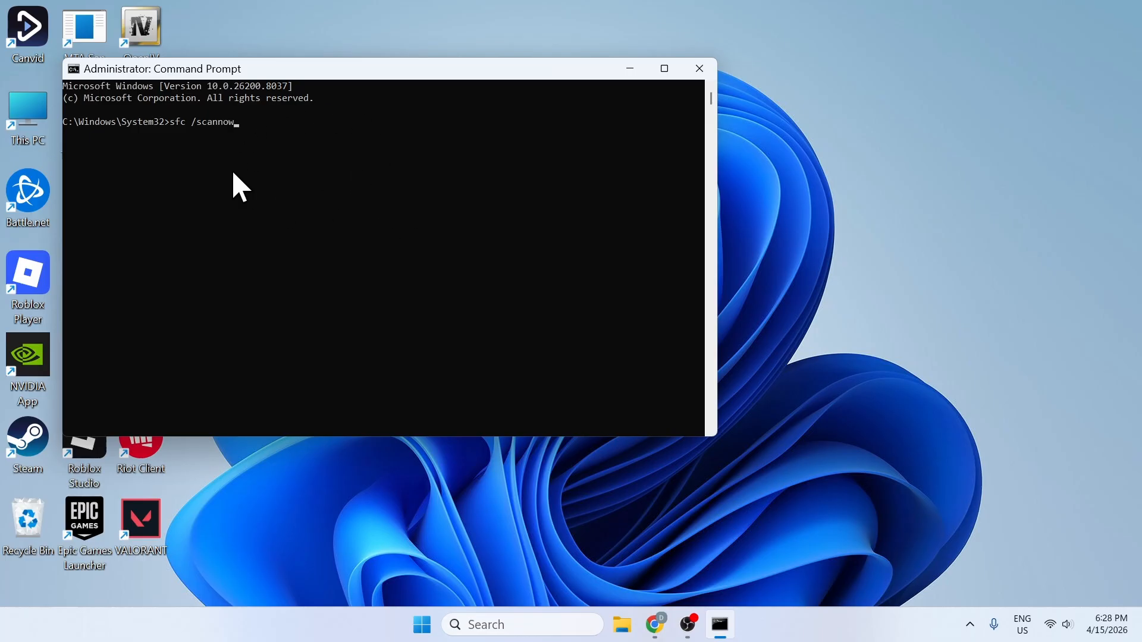
pyautogui.click(700, 69)
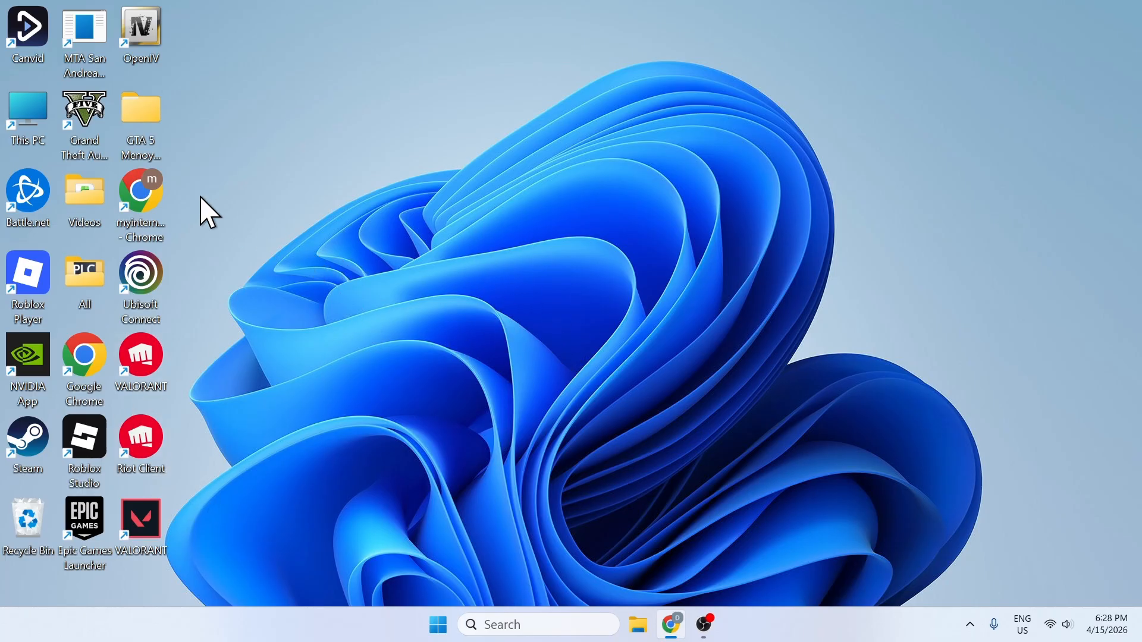
# Step: Open Chrome and search Google for "api-ms-win-core-synch-l1-2-0.dll download"
pyautogui.doubleClick(143, 202)
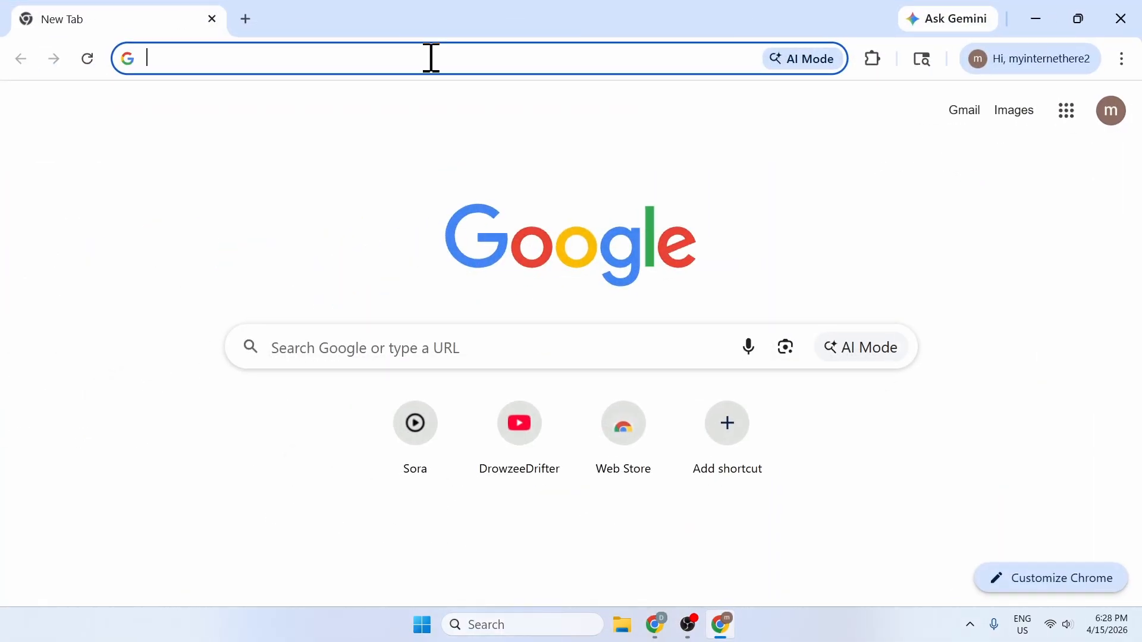
pyautogui.click(426, 58)
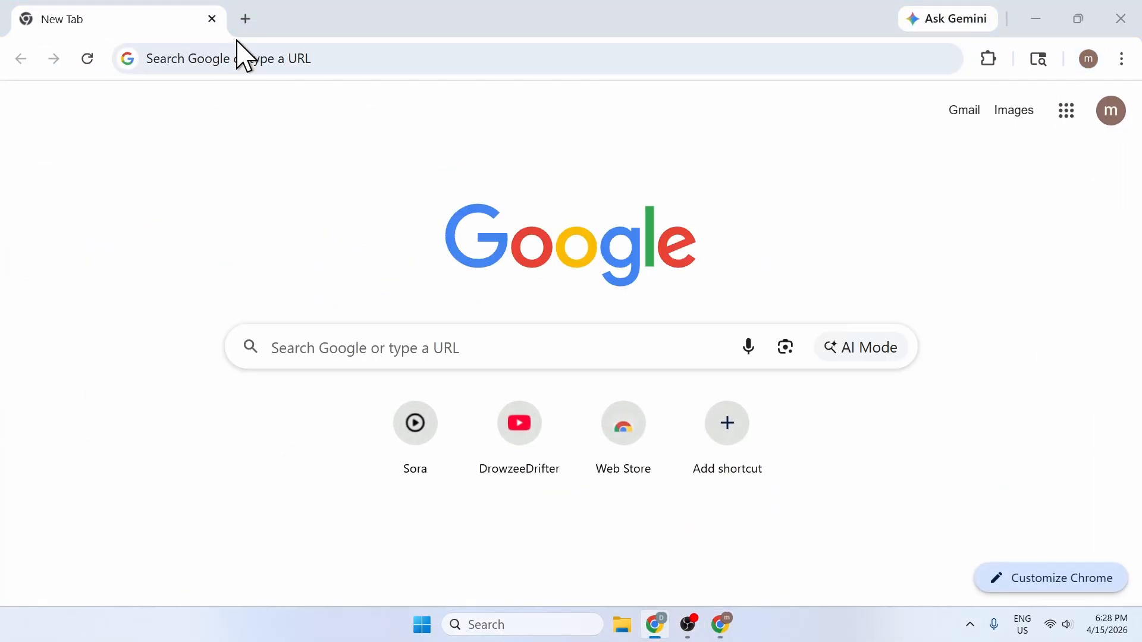
pyautogui.click(235, 59)
pyautogui.write('api')
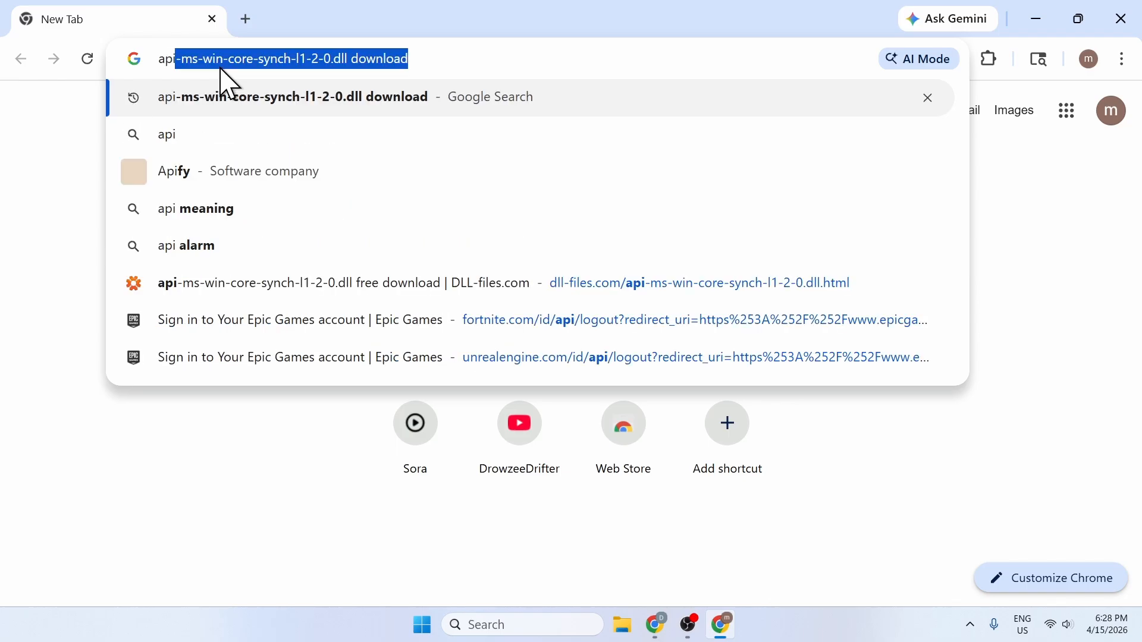
pyautogui.press('End')
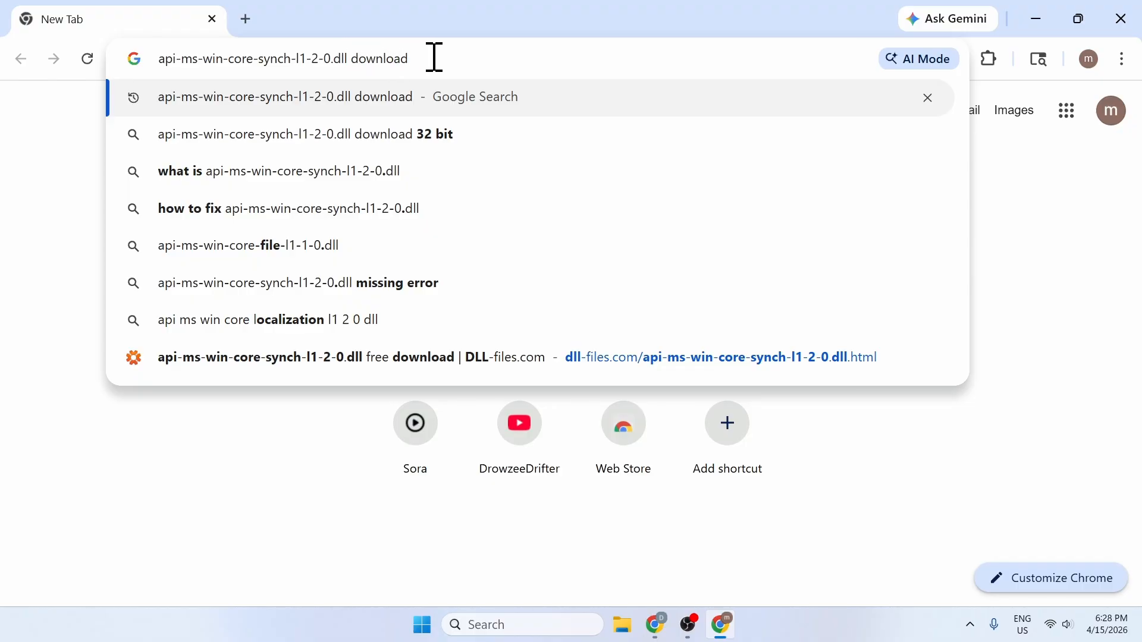
pyautogui.press('Return')
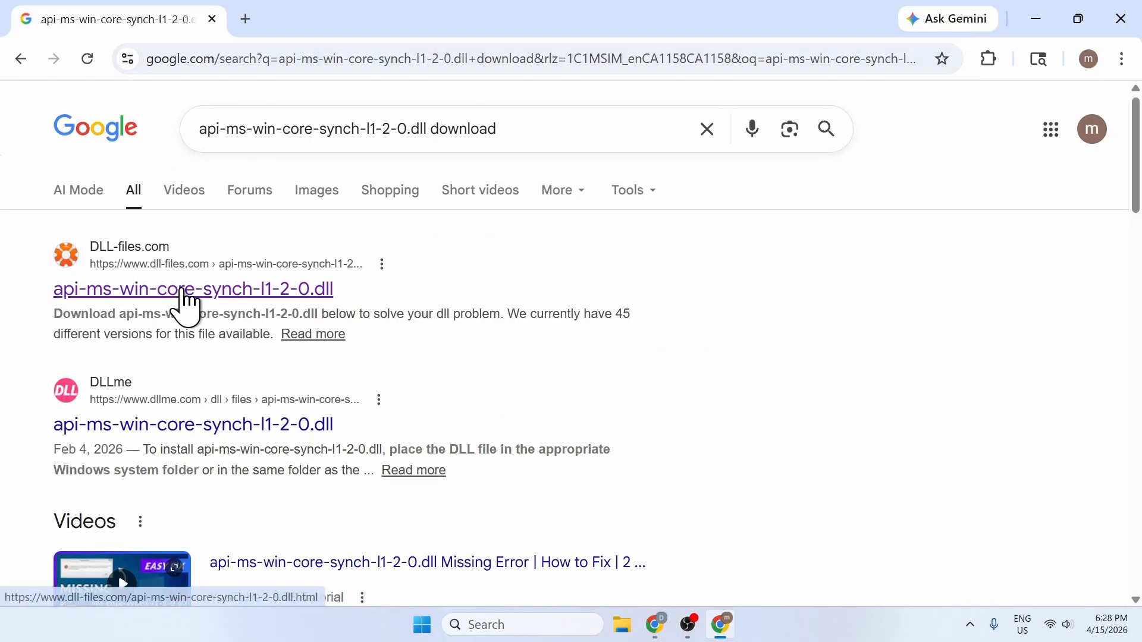
# Step: Open the DLL-files.com result and examine the architecture entries in its list of DLL versions
pyautogui.click(182, 290)
pyautogui.scroll(-10, 189, 304)
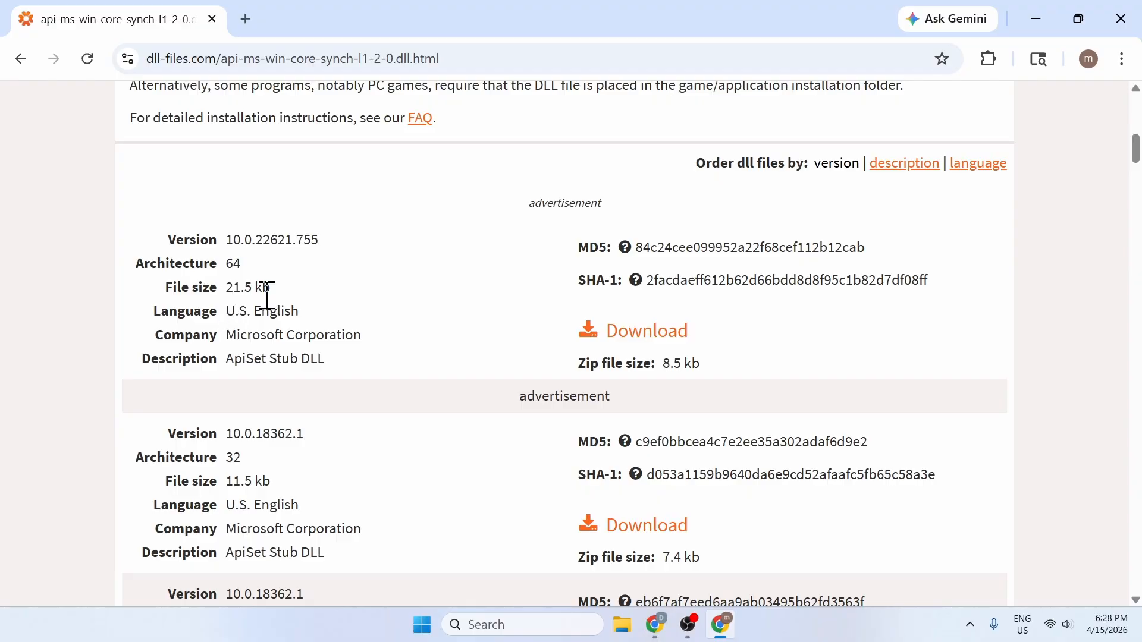
pyautogui.moveTo(245, 449); pyautogui.dragTo(206, 447)
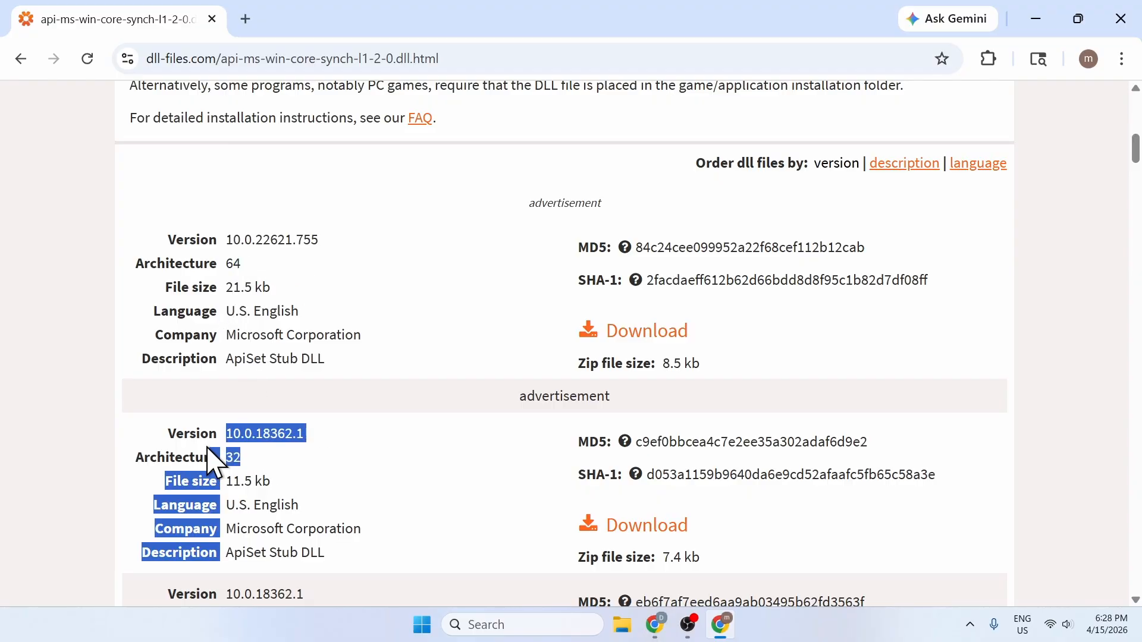
pyautogui.click(243, 265)
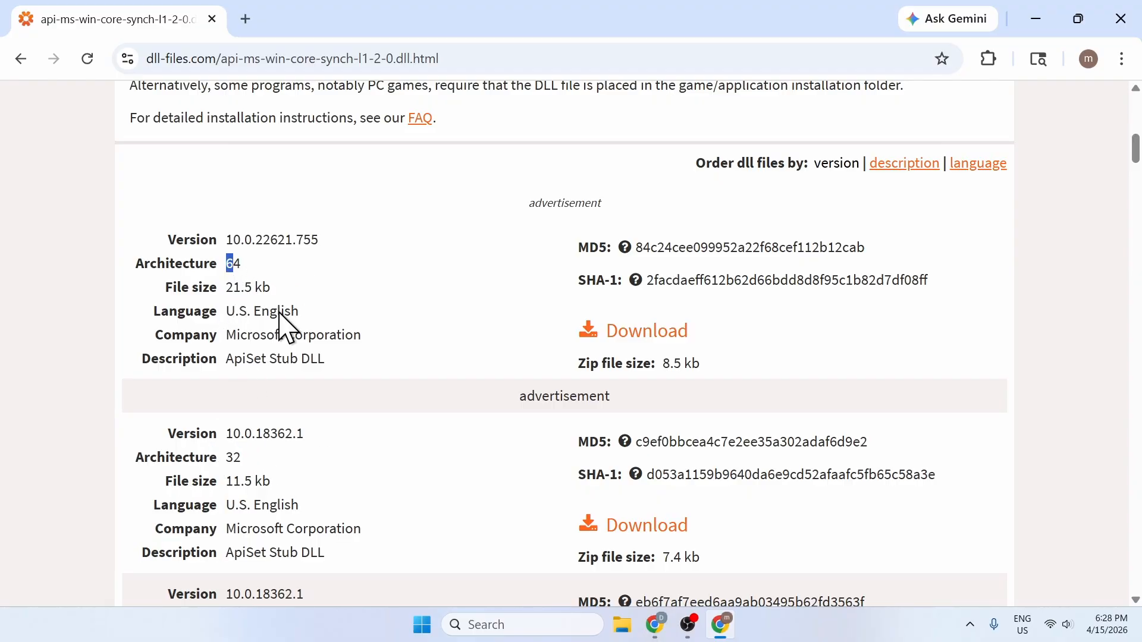
# Step: Minimize the browser, check the system type in the properties of This PC, and close the opened windows
pyautogui.click(1038, 22)
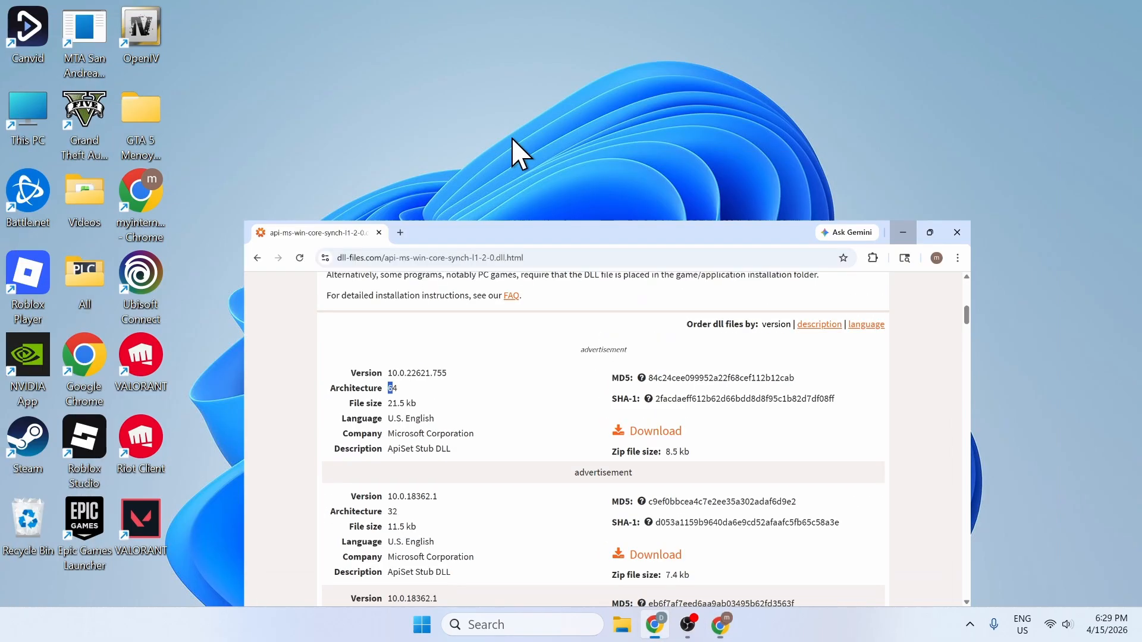
pyautogui.doubleClick(42, 122)
pyautogui.rightClick(423, 408)
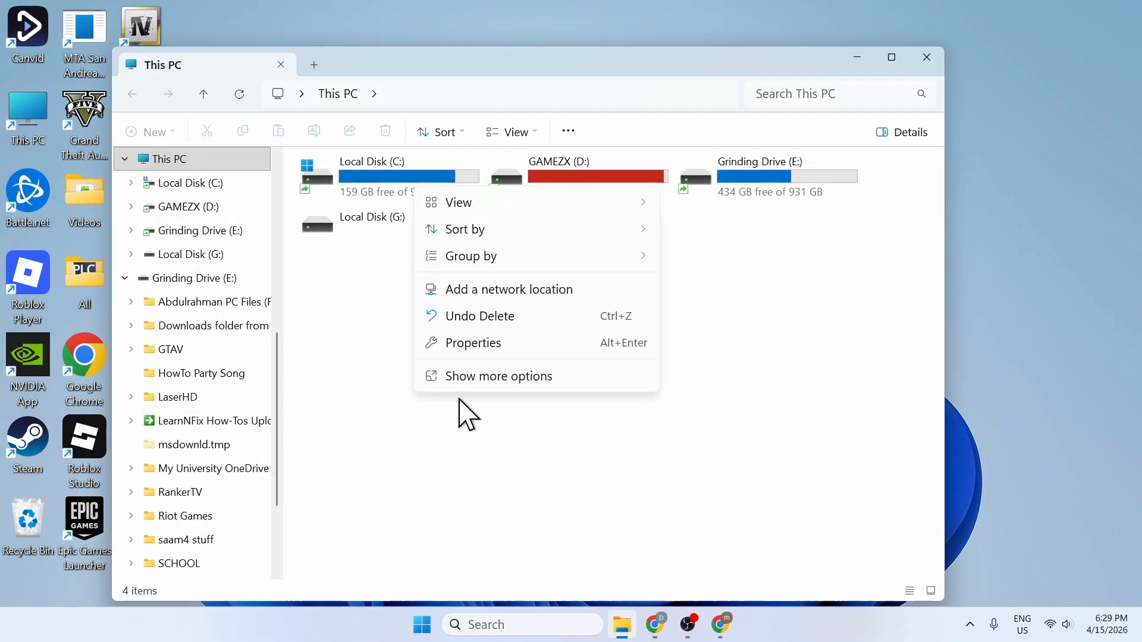
pyautogui.click(467, 345)
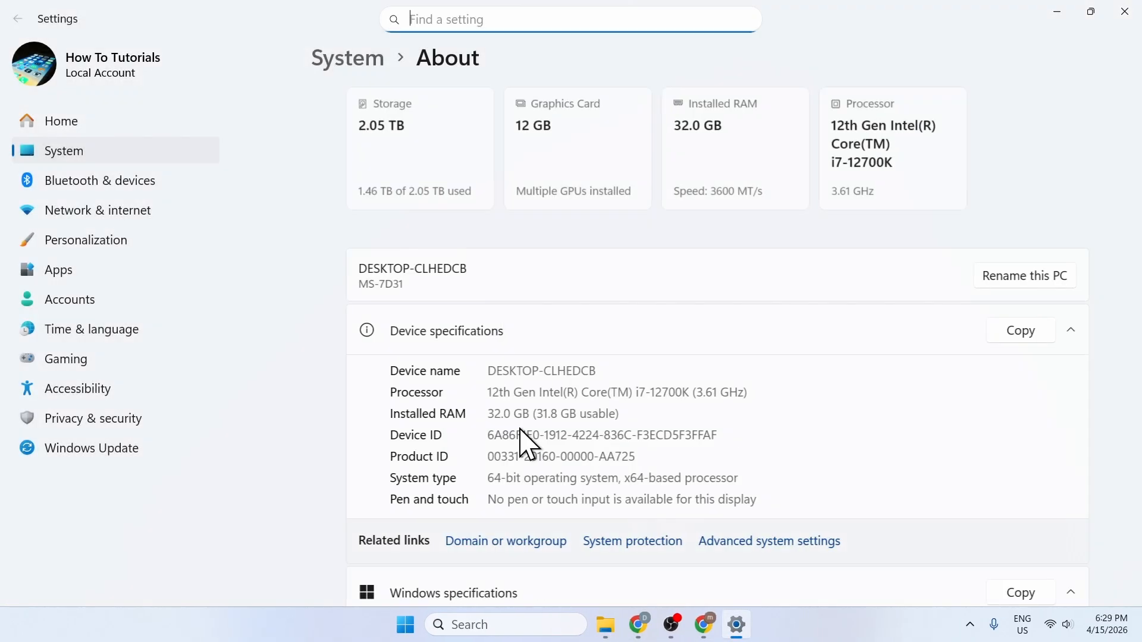
pyautogui.moveTo(453, 457); pyautogui.dragTo(456, 468)
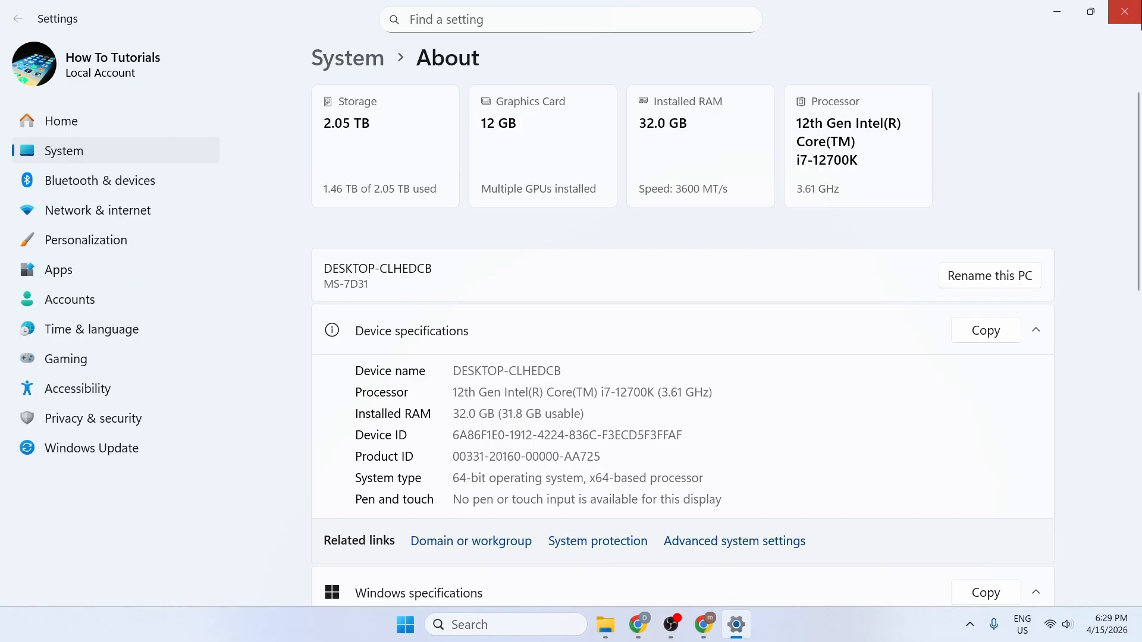
pyautogui.click(1124, 11)
pyautogui.click(909, 67)
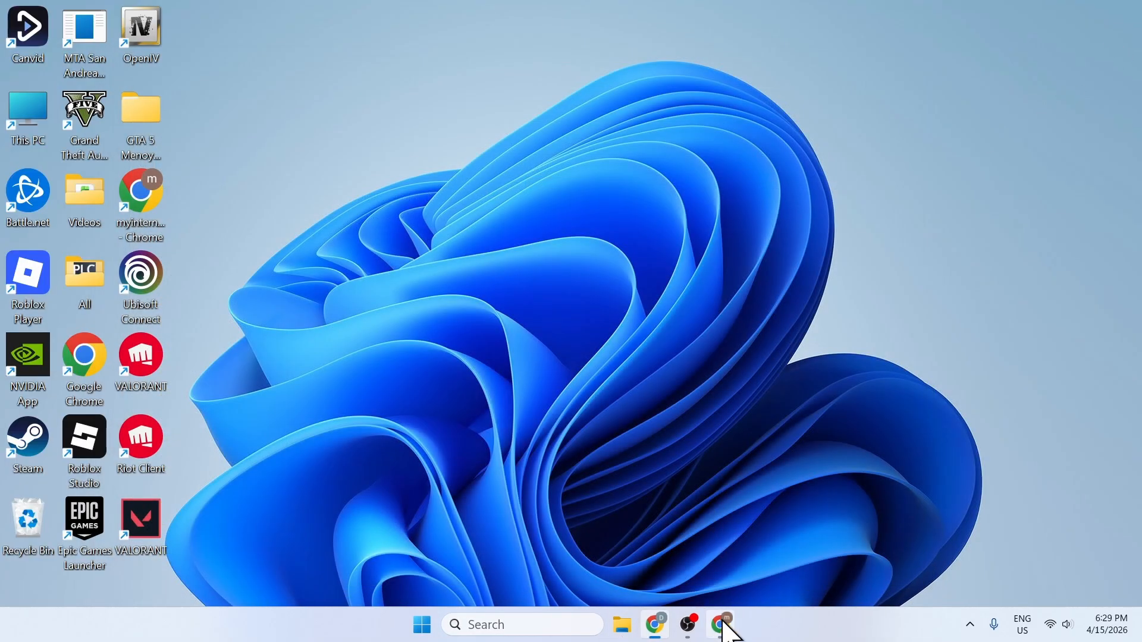
# Step: Return to Chrome and download version 10.0.22621.755 of the DLL for architecture 64
pyautogui.click(722, 623)
pyautogui.doubleClick(236, 265)
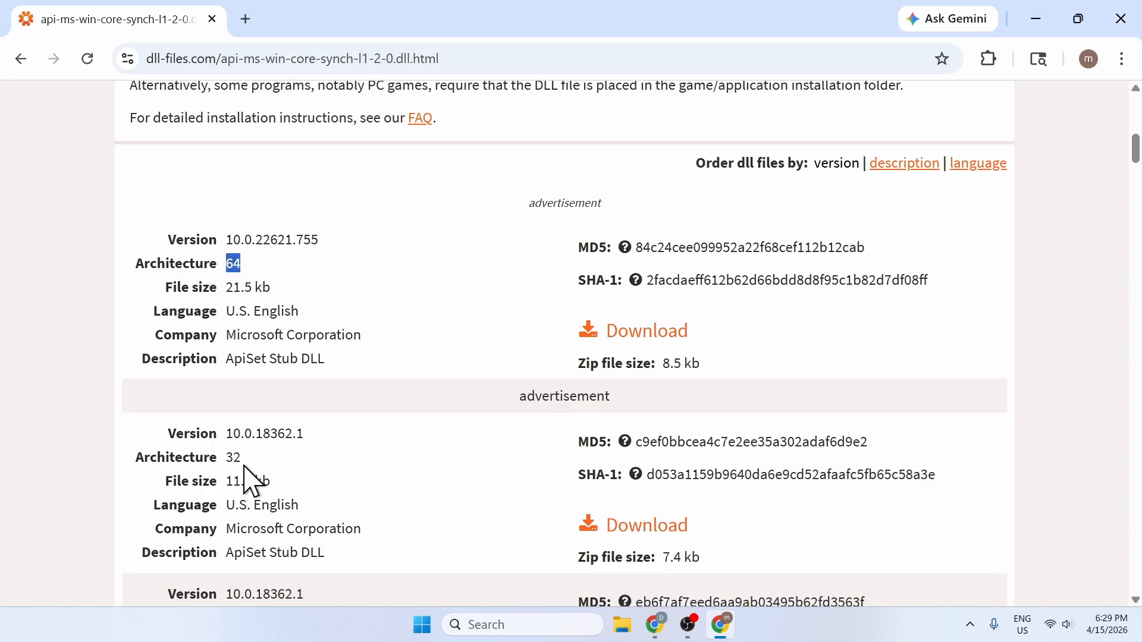
pyautogui.doubleClick(232, 458)
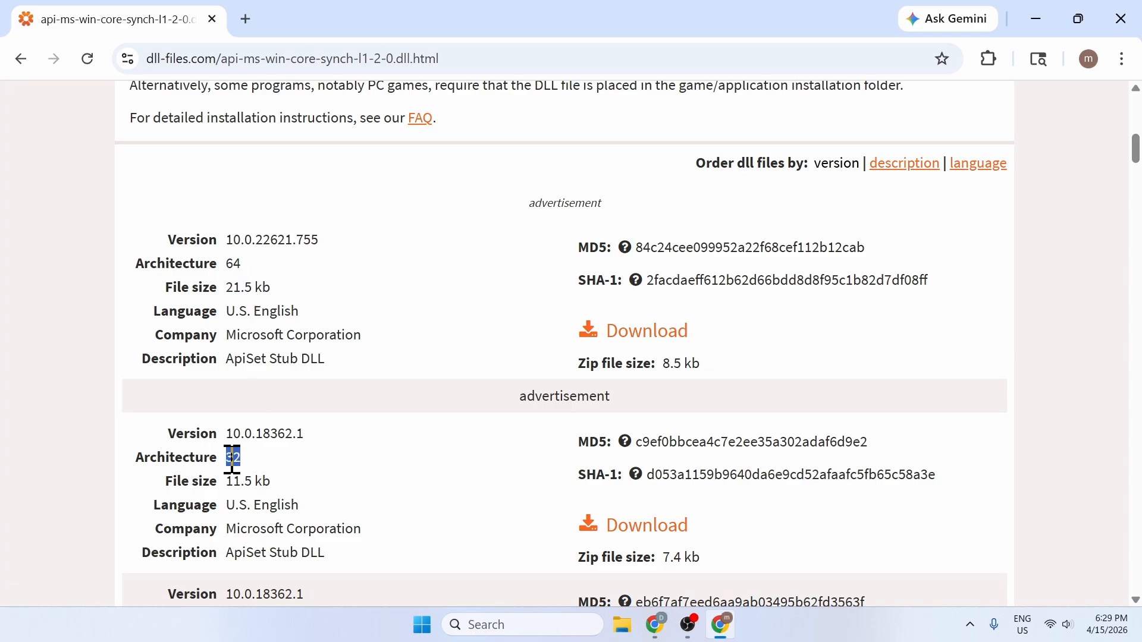
pyautogui.click(631, 333)
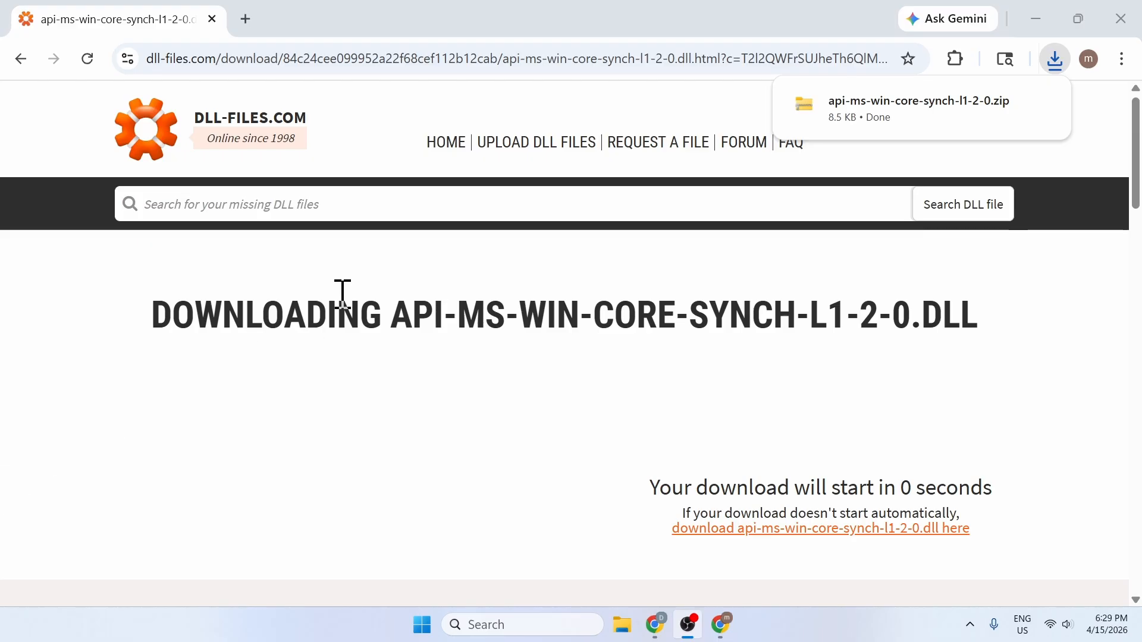
# Step: Go back to the version list and download version 10.0.18362.1 of the DLL for architecture 32
pyautogui.click(20, 58)
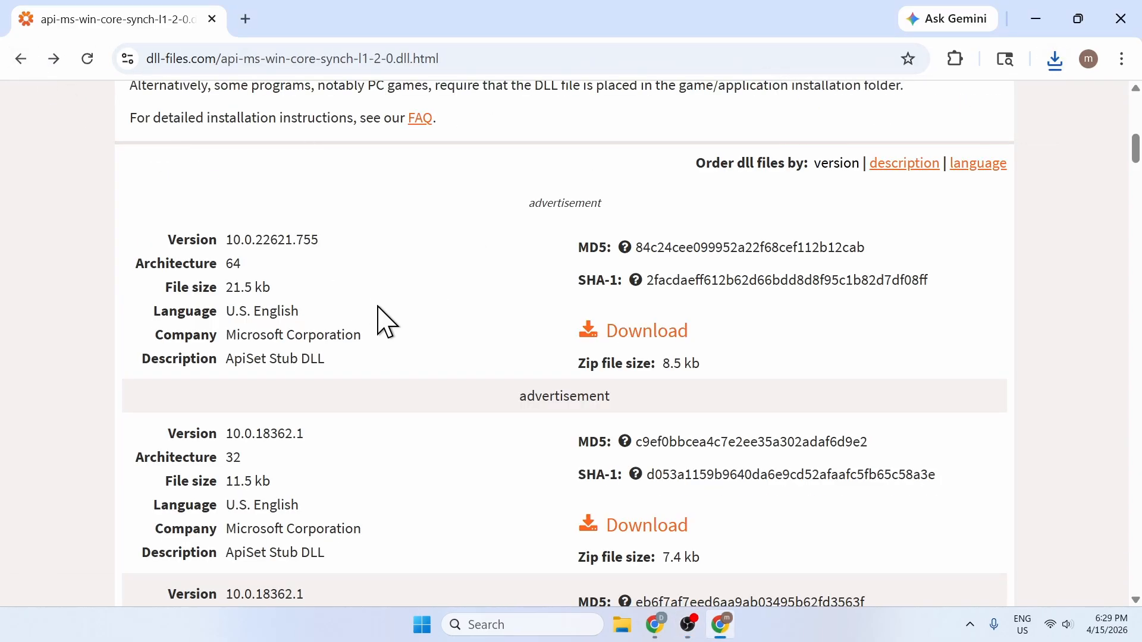
pyautogui.scroll(-3, 392, 327)
pyautogui.click(617, 351)
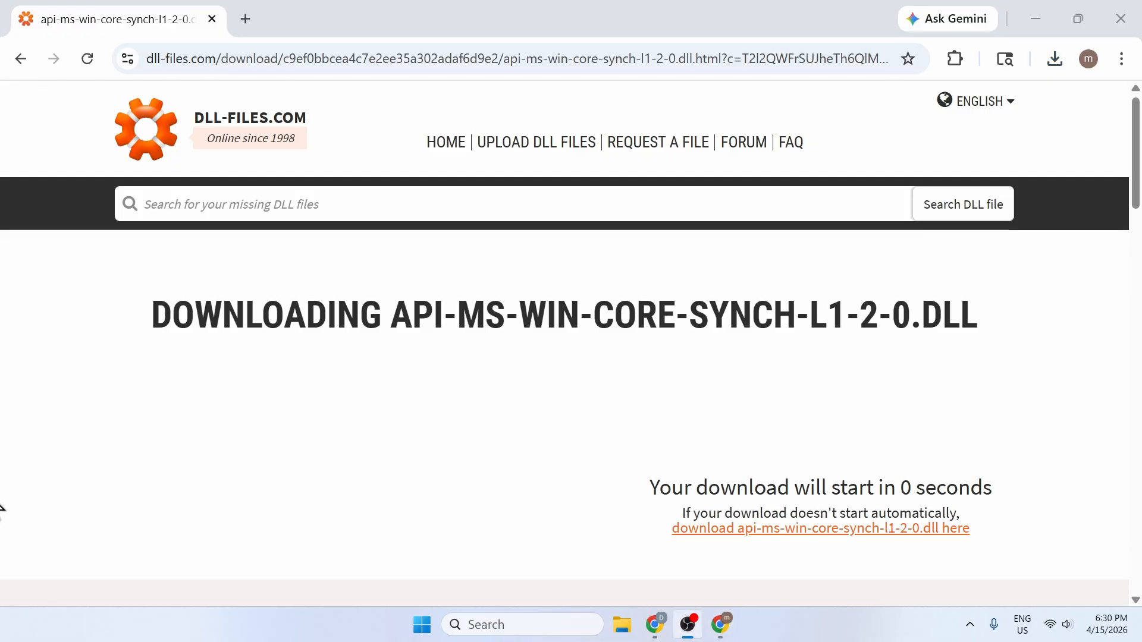
# Step: Go back to the DLL version list, recheck the 32 and 64 architecture entries, and close the browser
pyautogui.click(20, 60)
pyautogui.scroll(2, 573, 413)
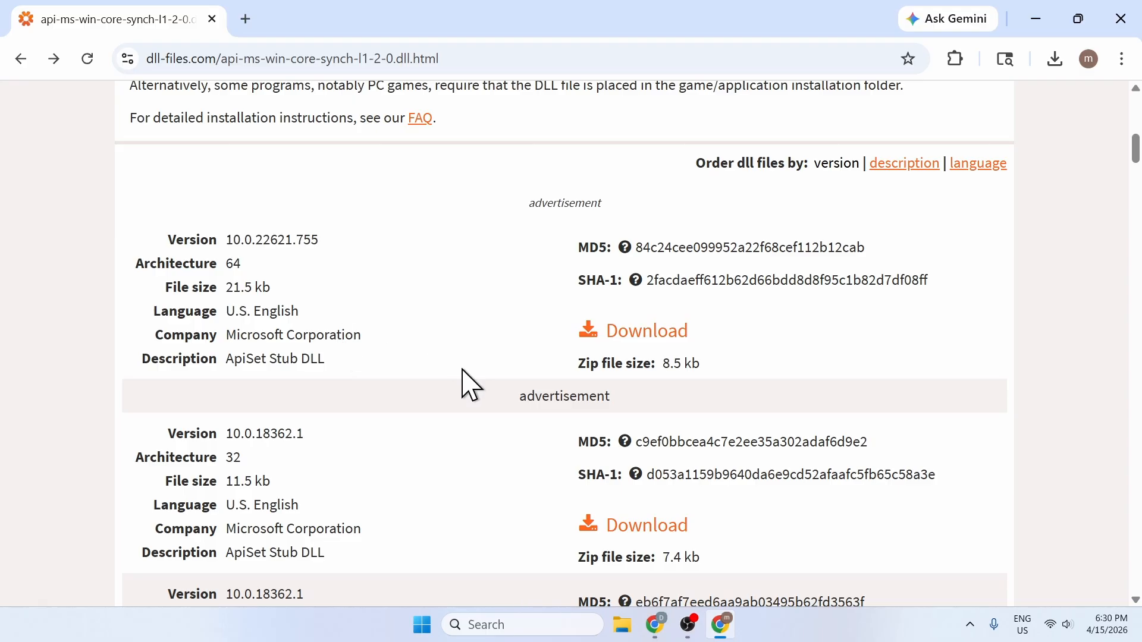
pyautogui.doubleClick(230, 457)
pyautogui.moveTo(248, 290); pyautogui.dragTo(245, 266)
pyautogui.click(1122, 19)
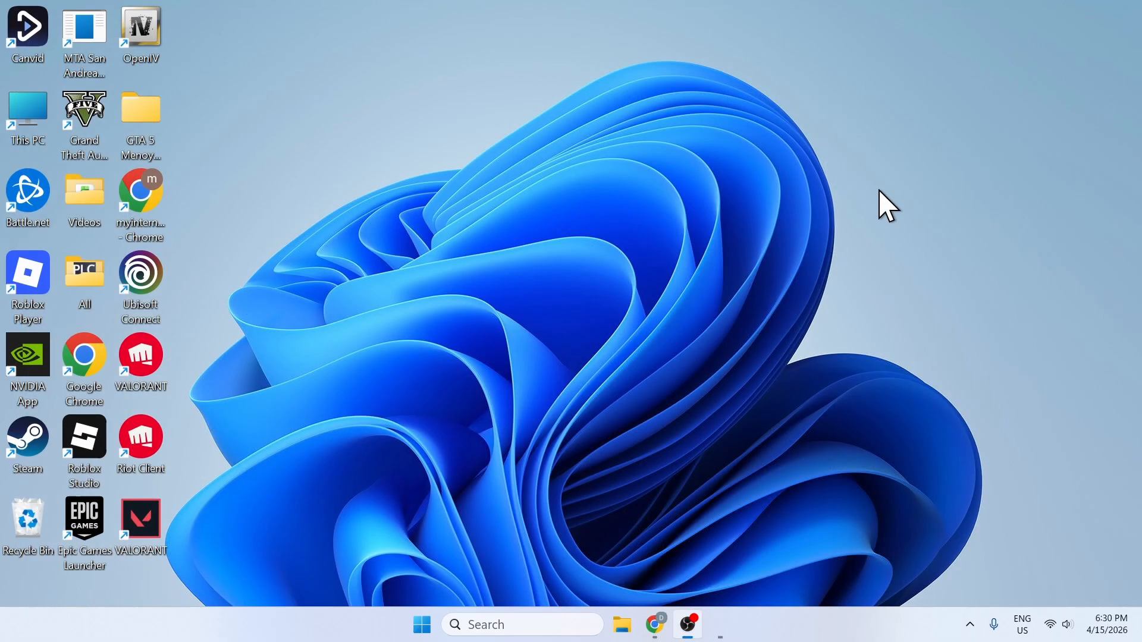
# Step: Open the Downloads folder and remove the vorbis and vorbisfile folders from it
pyautogui.doubleClick(148, 120)
pyautogui.click(197, 284)
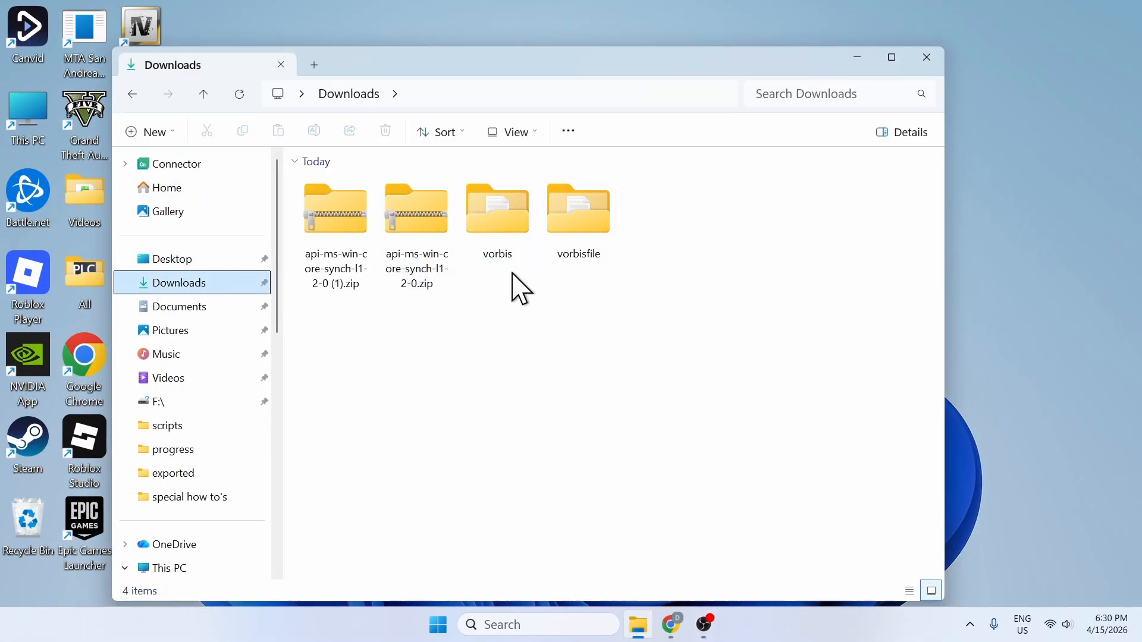
pyautogui.moveTo(579, 322); pyautogui.dragTo(505, 240)
pyautogui.hotkey('alt', 'Left')
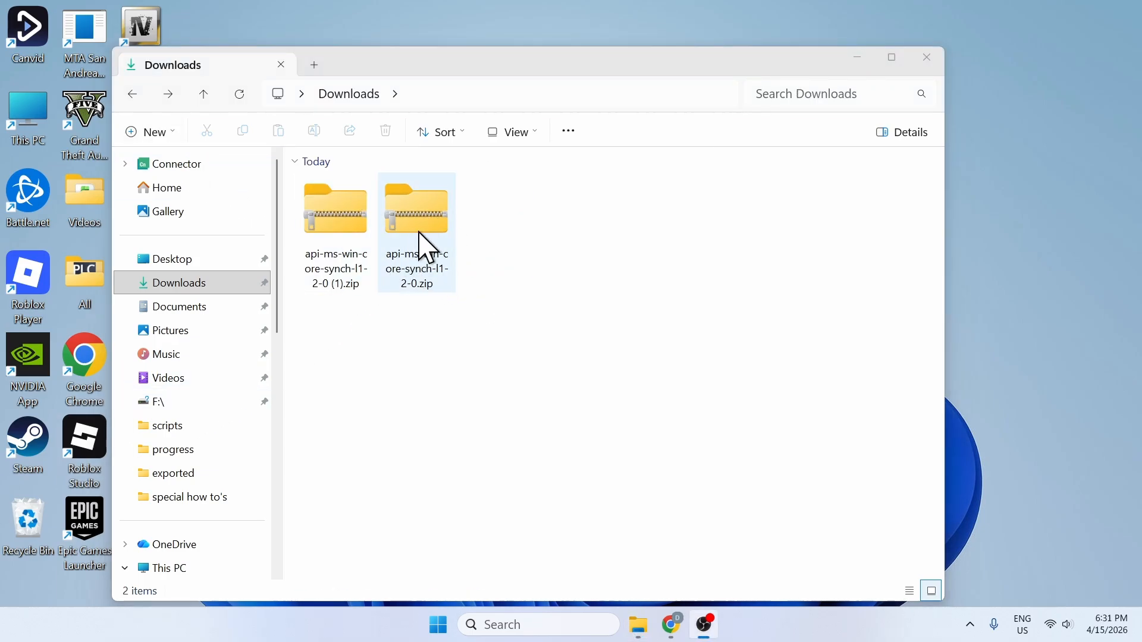
pyautogui.click(443, 278)
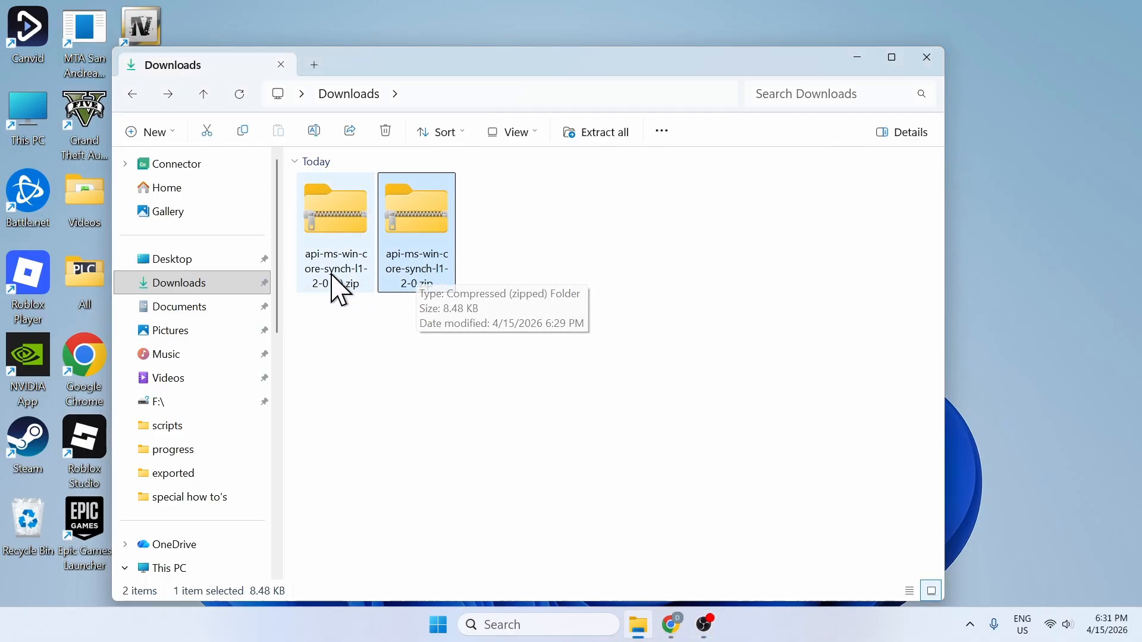
pyautogui.click(344, 275)
pyautogui.click(364, 309)
pyautogui.click(439, 280)
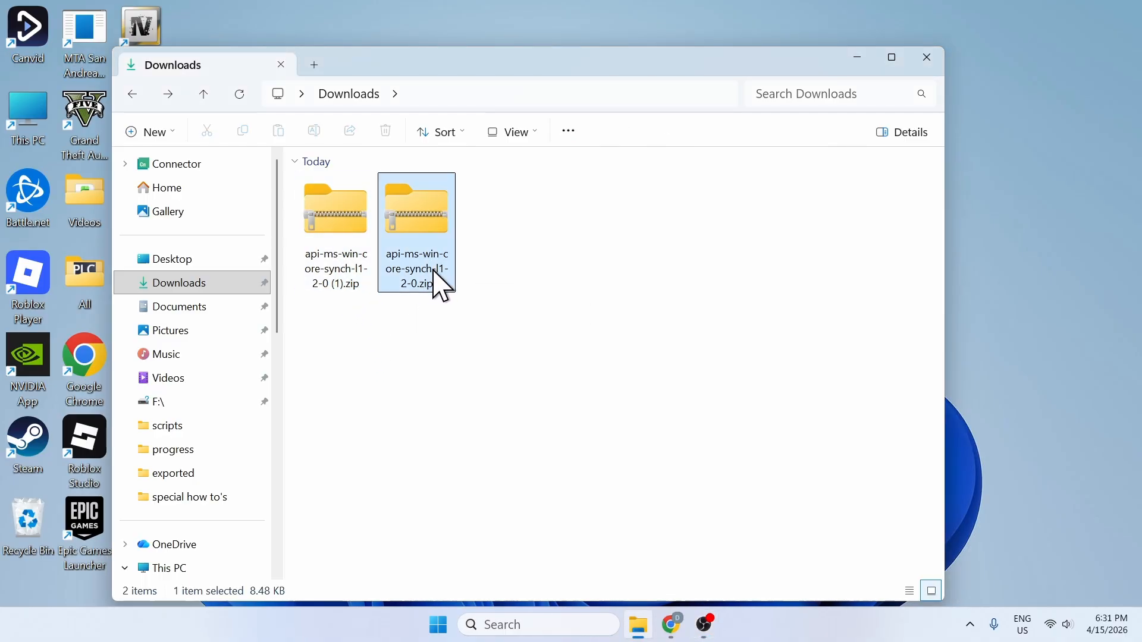
pyautogui.click(351, 273)
pyautogui.click(443, 286)
pyautogui.click(436, 284)
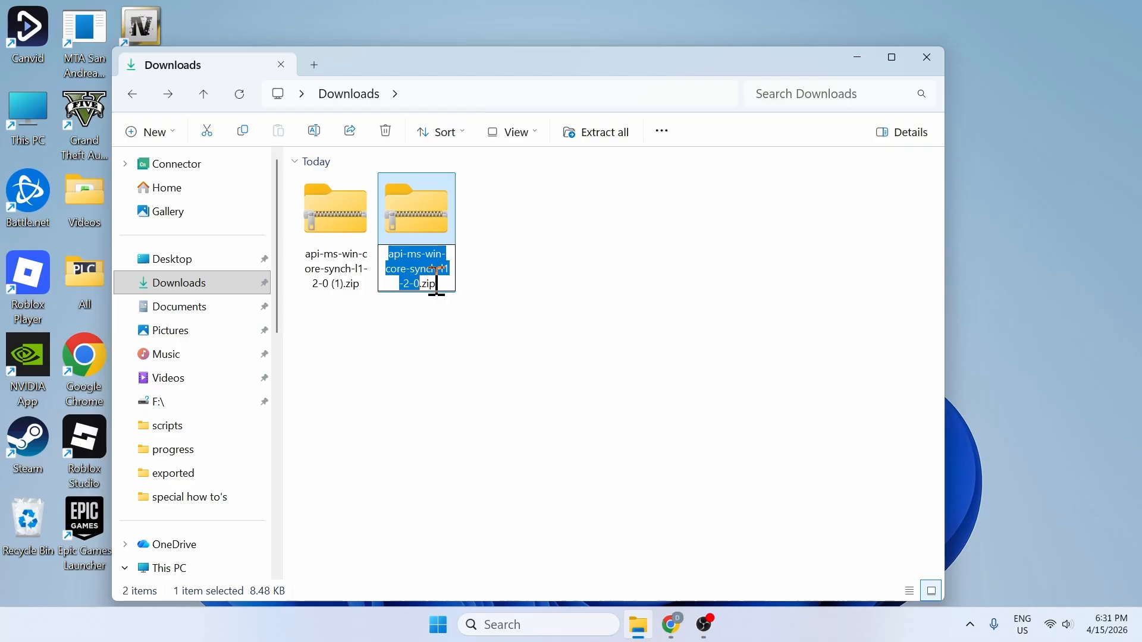
pyautogui.press('Escape')
# Step: Extract api-ms-win-core-synch-l1-2-0.zip in Downloads and rename the extracted folder as api-ms-win-core-synch-l1-2-0(64)
pyautogui.rightClick(411, 198)
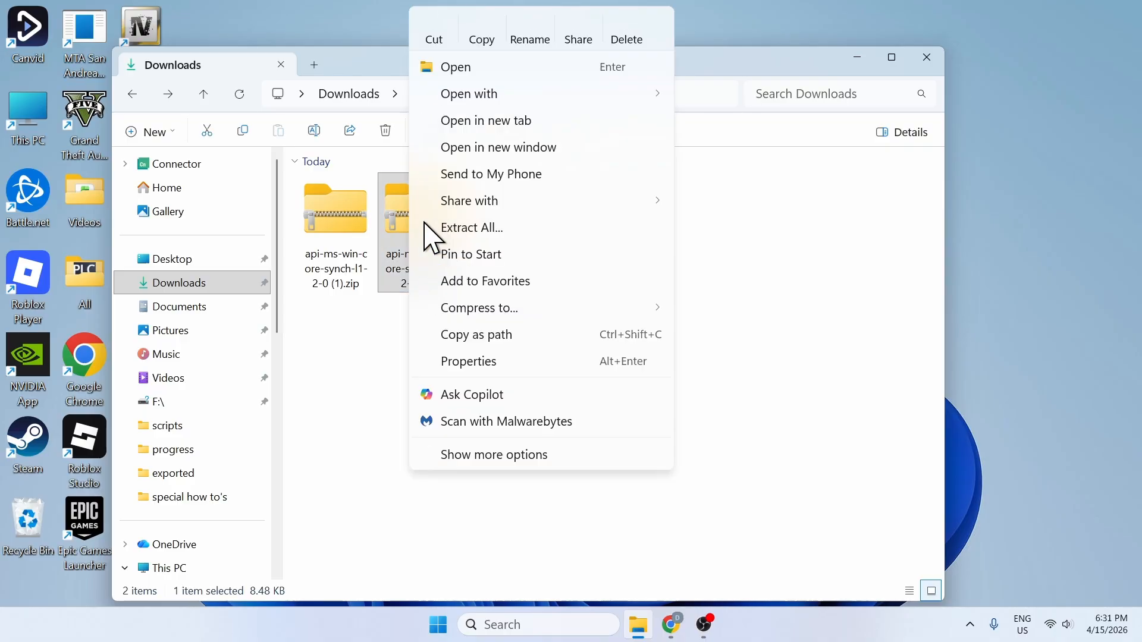
pyautogui.click(484, 228)
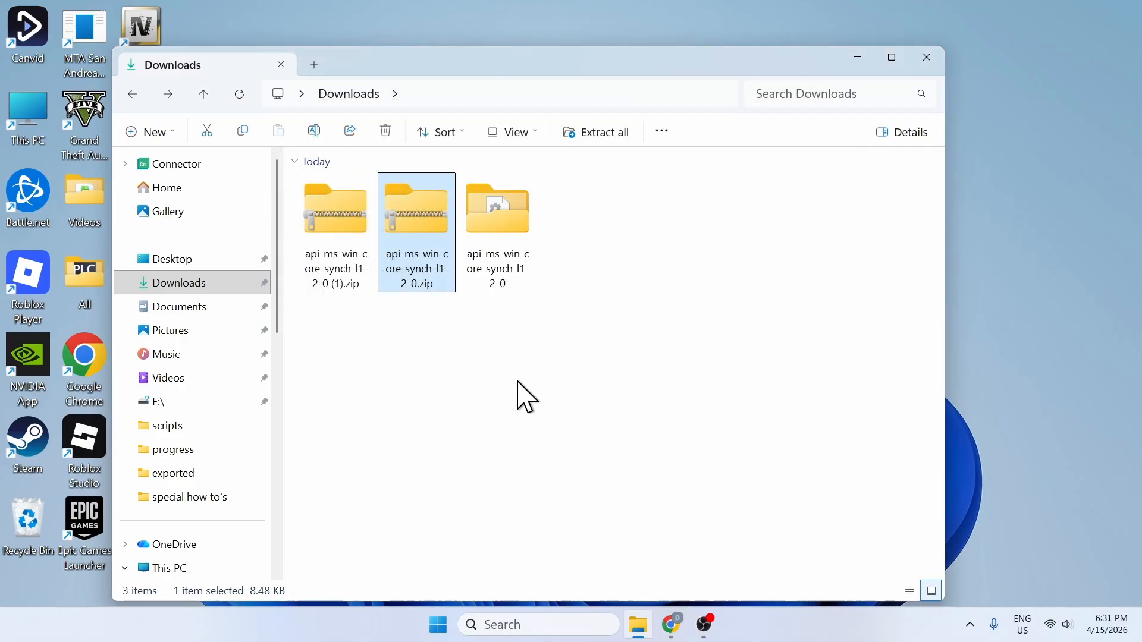
pyautogui.click(515, 262)
pyautogui.click(517, 284)
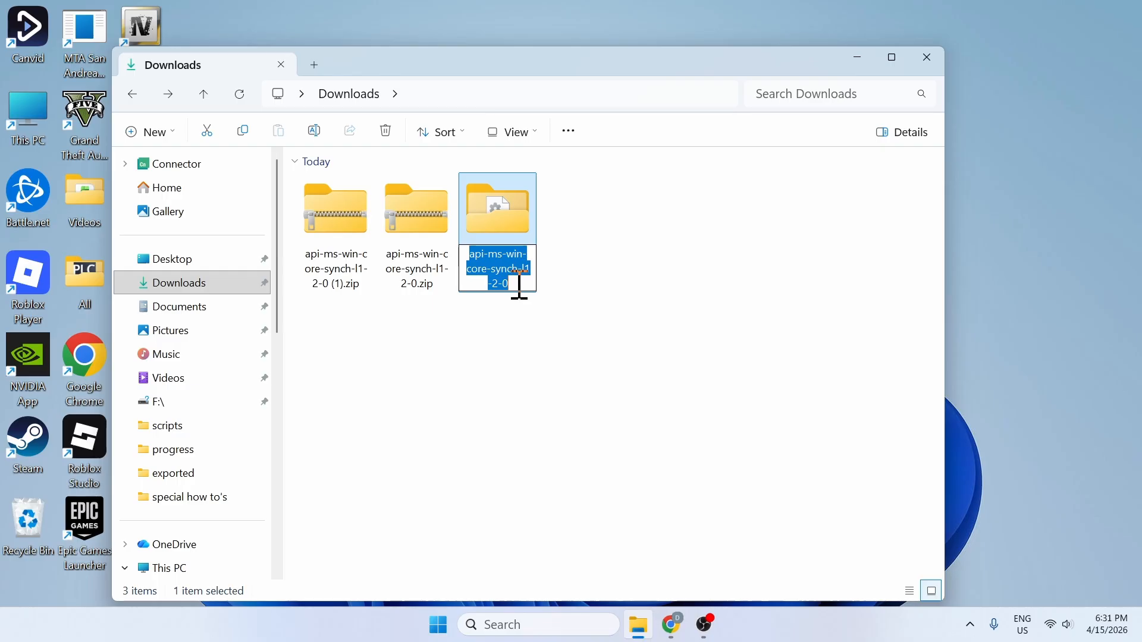
pyautogui.click(519, 284)
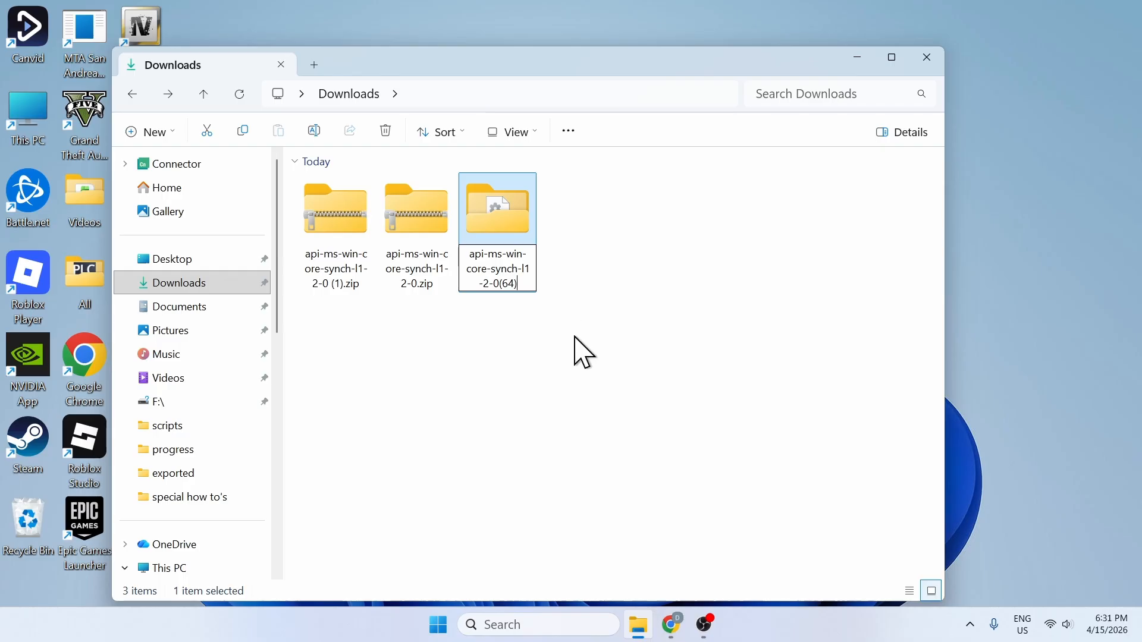
pyautogui.press('Return')
pyautogui.click(381, 368)
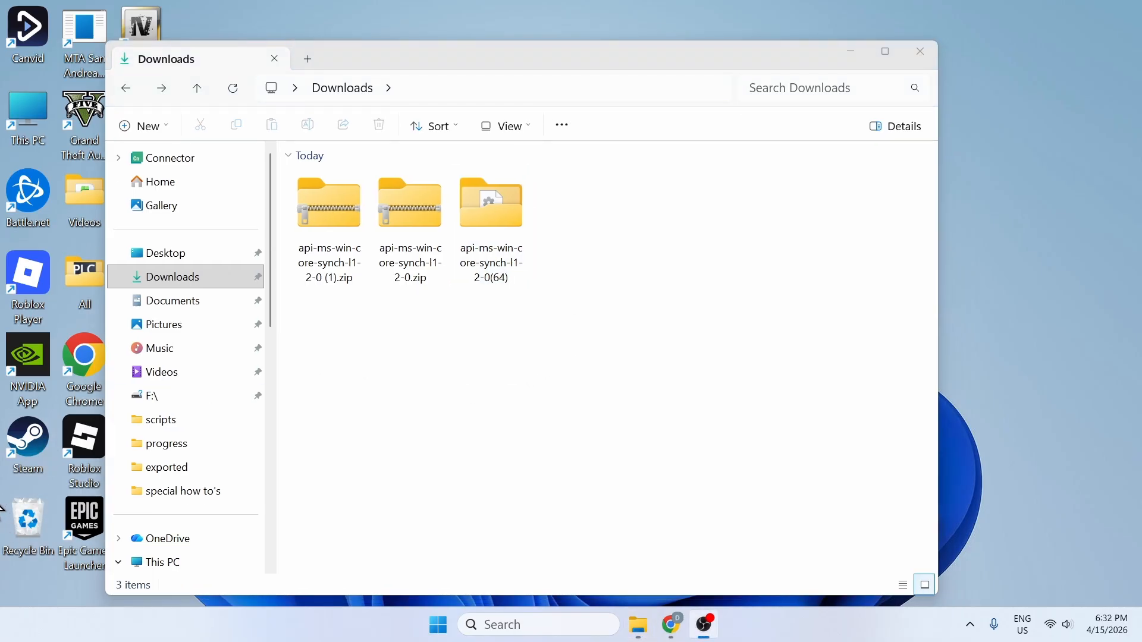
# Step: Extract api-ms-win-core-synch-l1-2-0 (1).zip into its default destination inside Downloads
pyautogui.click(524, 217)
pyautogui.click(408, 232)
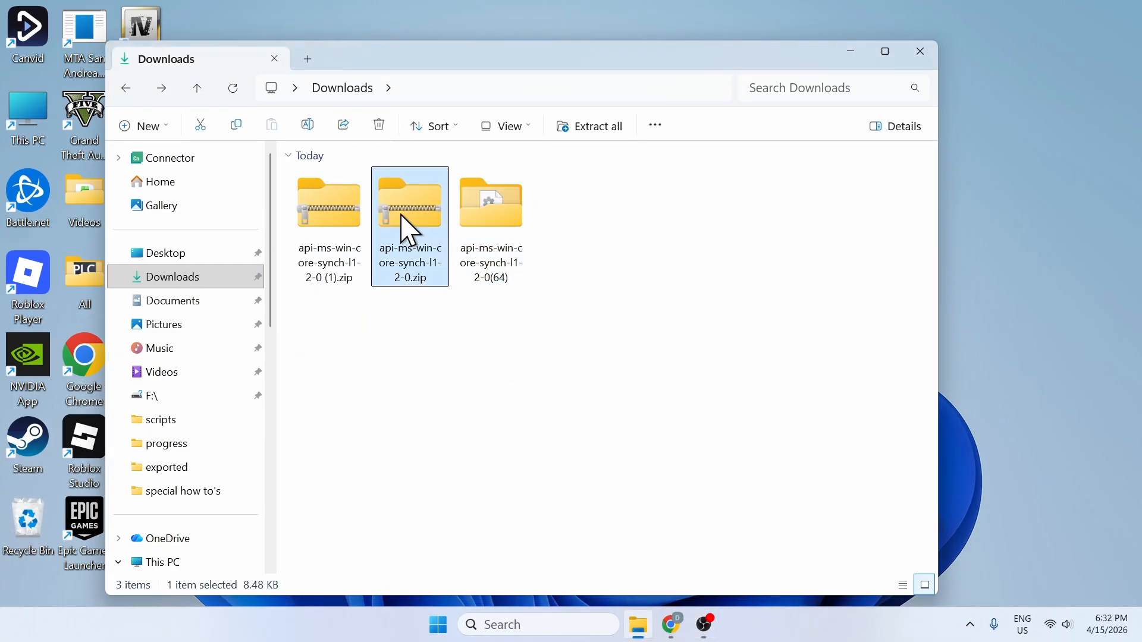
pyautogui.click(351, 232)
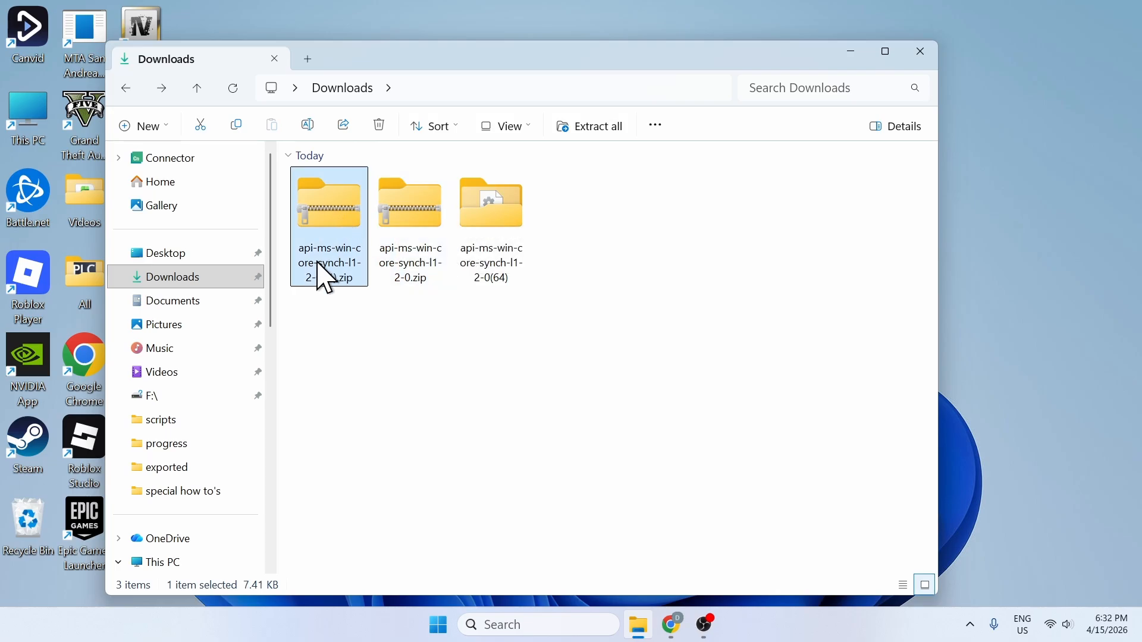
pyautogui.rightClick(331, 202)
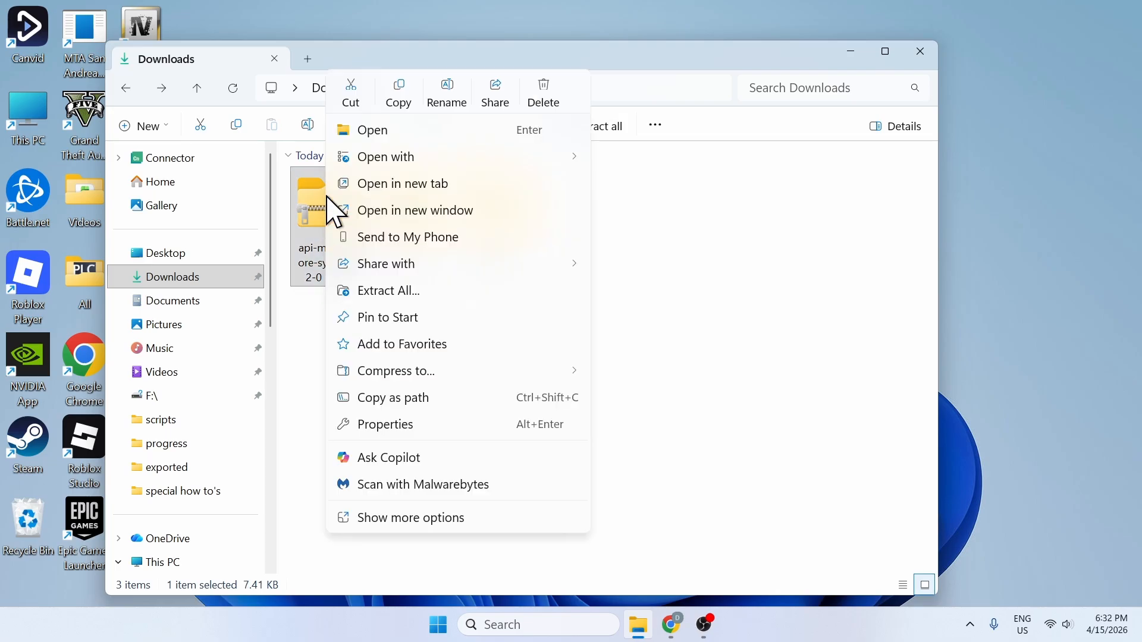
pyautogui.click(366, 292)
pyautogui.click(726, 487)
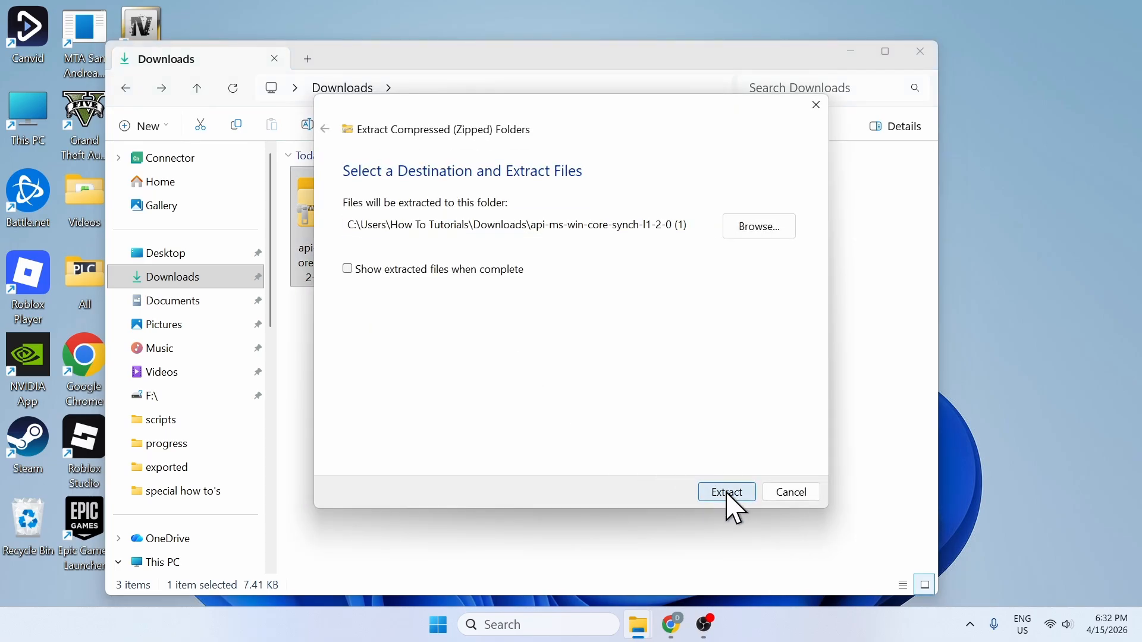
# Step: Rename the extracted api-ms-win-core-synch-l1-2-0 (1) folder as api-ms-win-core-synch-l1-2-0 (32)
pyautogui.click(576, 278)
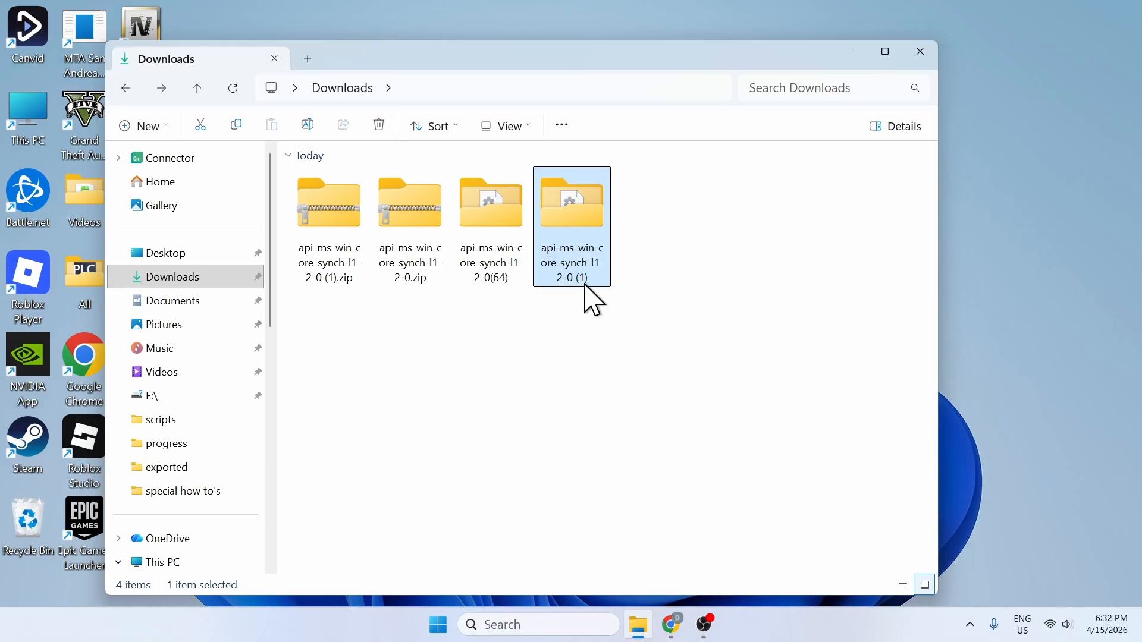
pyautogui.click(586, 279)
pyautogui.click(588, 278)
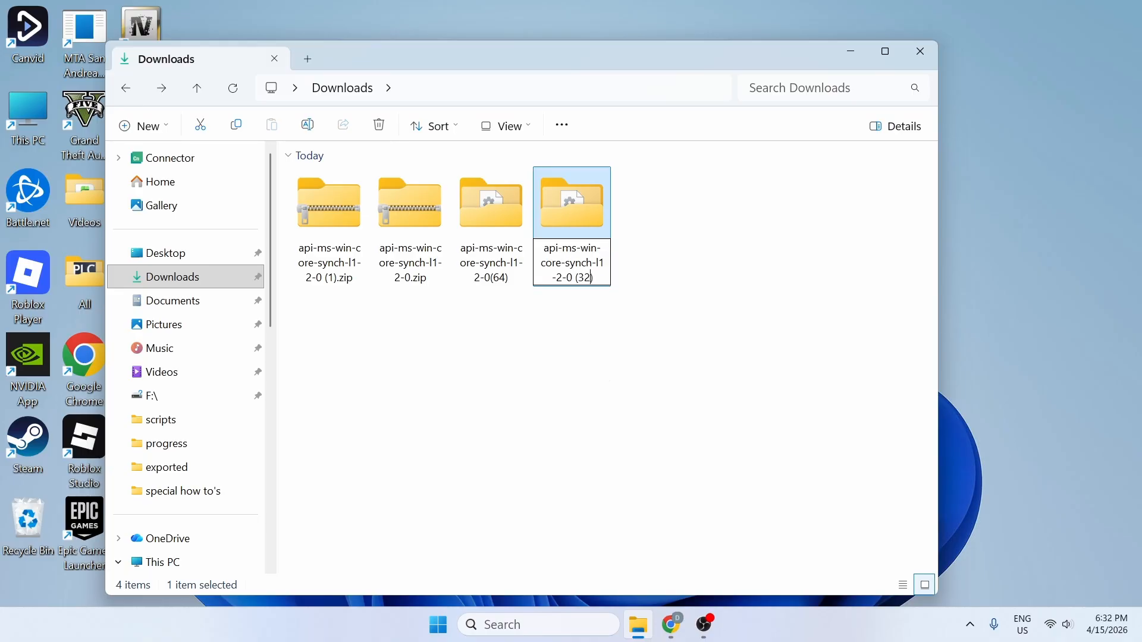
pyautogui.write('32')
pyautogui.press('Return')
# Step: Delete both api-ms-win-core-synch-l1-2-0 zip archives from Downloads, keeping the (64) and (32) folders
pyautogui.moveTo(402, 342); pyautogui.dragTo(357, 237)
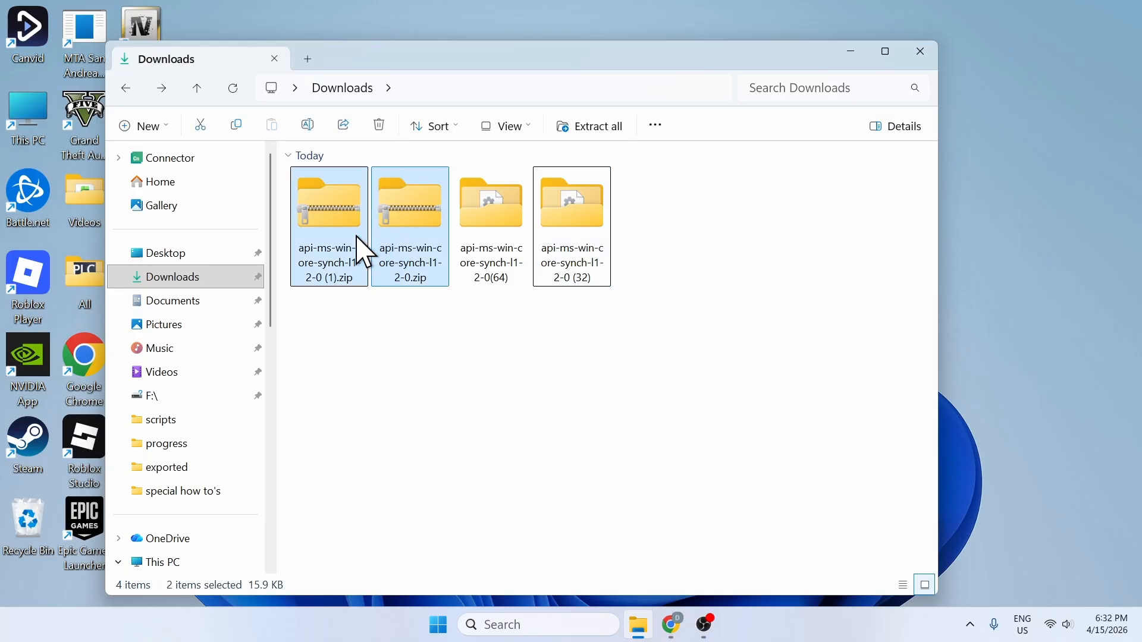
pyautogui.press('Delete')
pyautogui.click(337, 279)
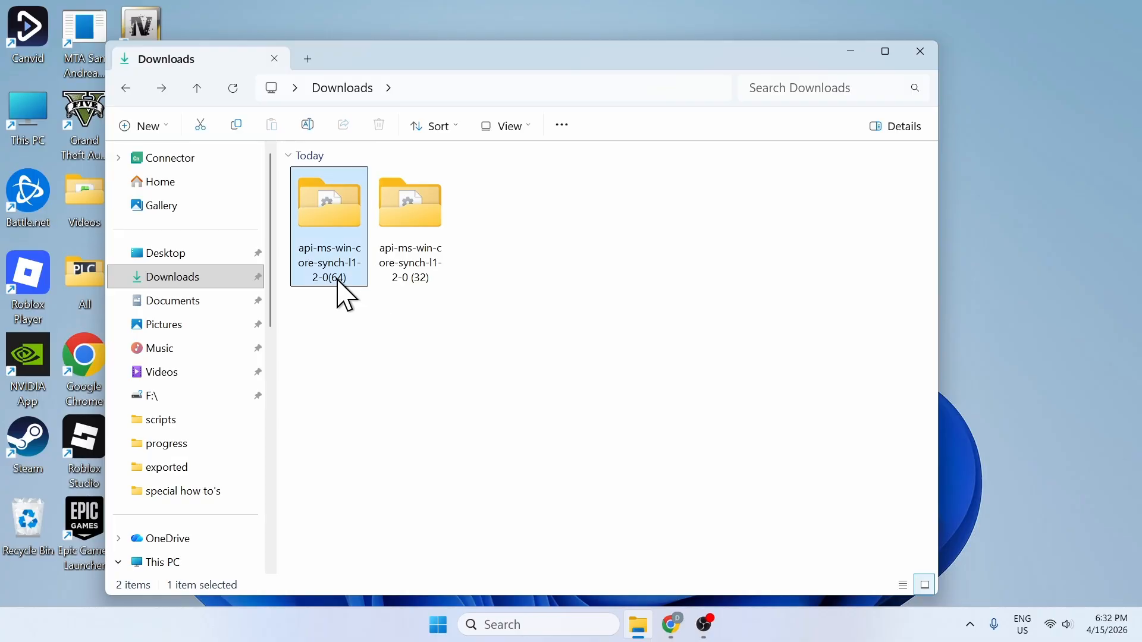
pyautogui.click(428, 213)
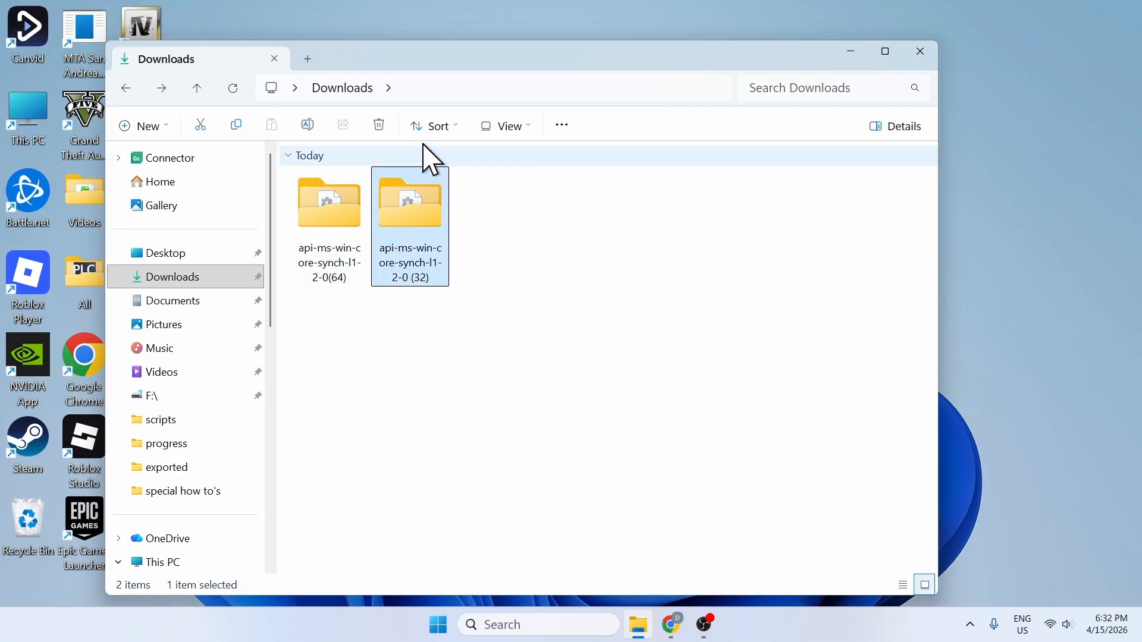
# Step: Move the Downloads window aside and check the contents of the (64) folder, returning to Downloads
pyautogui.moveTo(449, 59); pyautogui.dragTo(999, 51)
pyautogui.doubleClick(961, 195)
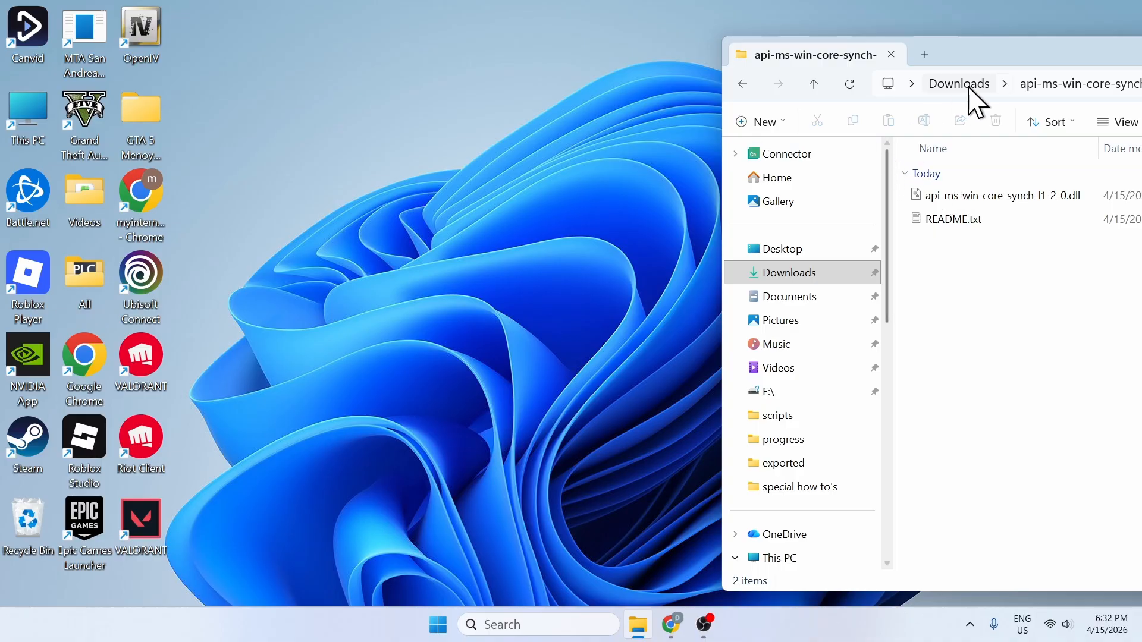
pyautogui.click(743, 83)
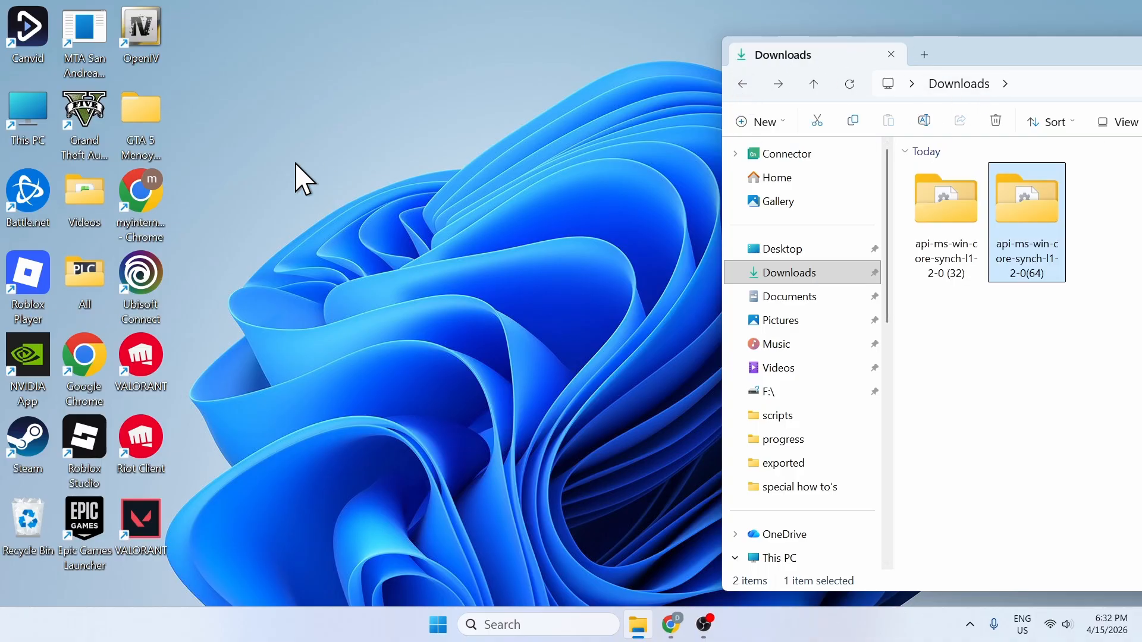
# Step: Open This PC in a second window and go to the Windows folder on Local Disk (C:)
pyautogui.doubleClick(28, 122)
pyautogui.moveTo(389, 35); pyautogui.dragTo(405, 44)
pyautogui.doubleClick(334, 135)
pyautogui.scroll(-3, 294, 386)
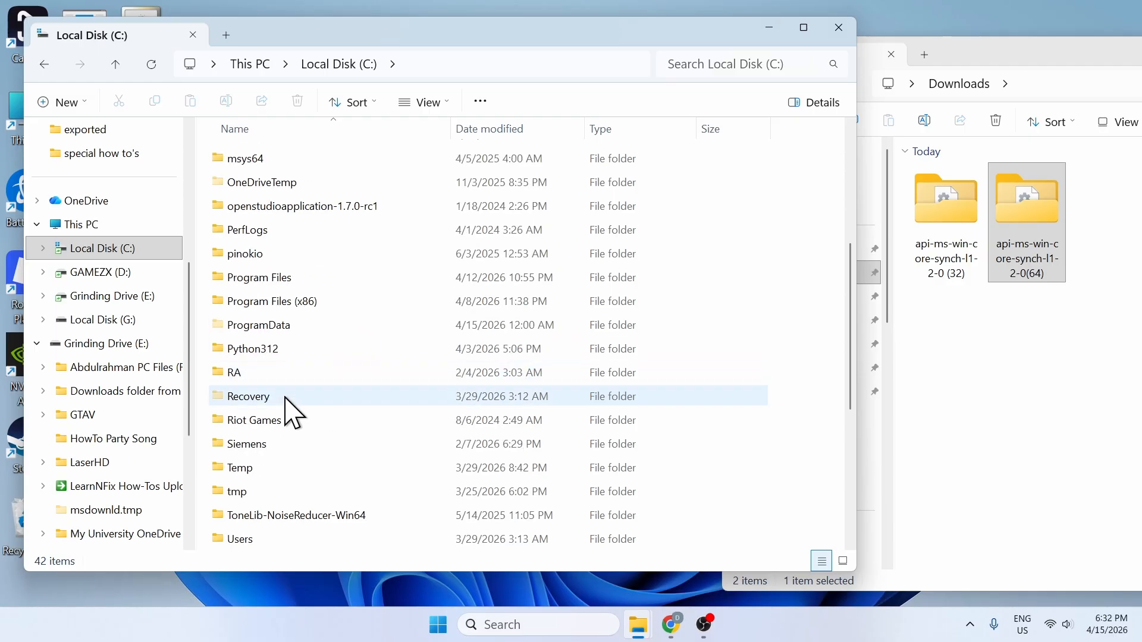
pyautogui.scroll(-2, 272, 504)
pyautogui.doubleClick(281, 447)
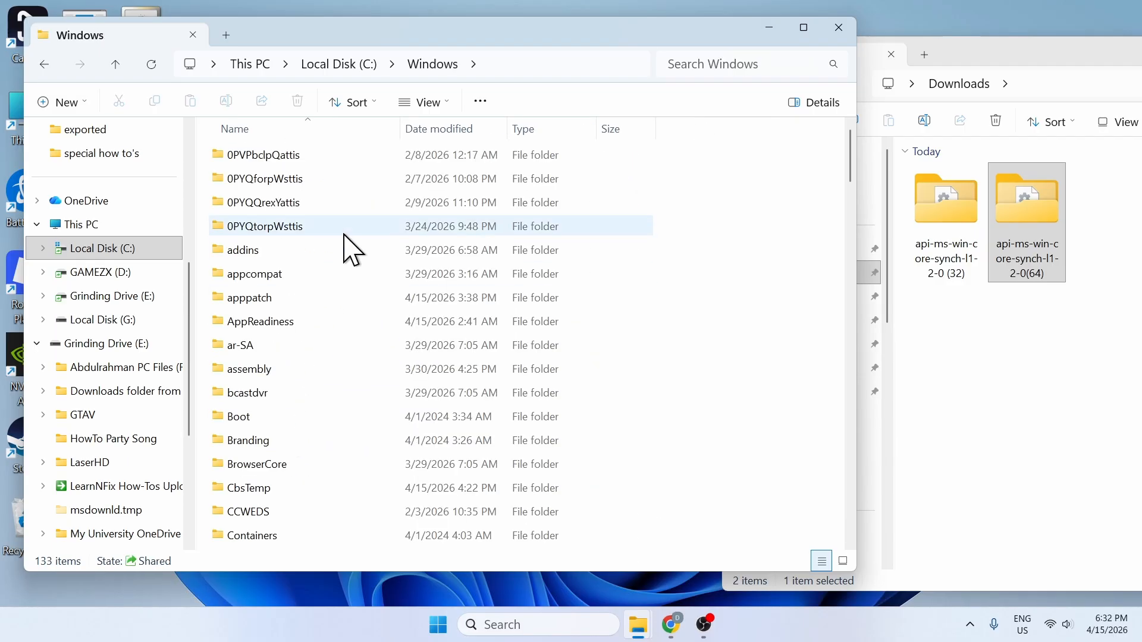
# Step: Open the System32 folder inside Windows and place its window beside the Downloads window
pyautogui.scroll(-5, 275, 403)
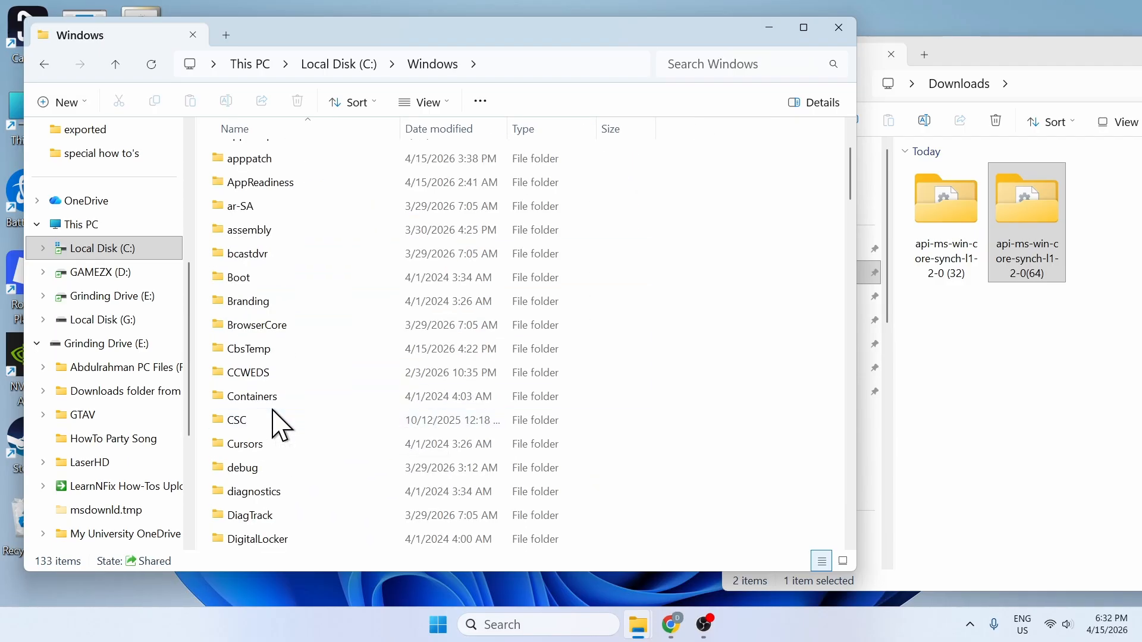
pyautogui.scroll(-7, 283, 424)
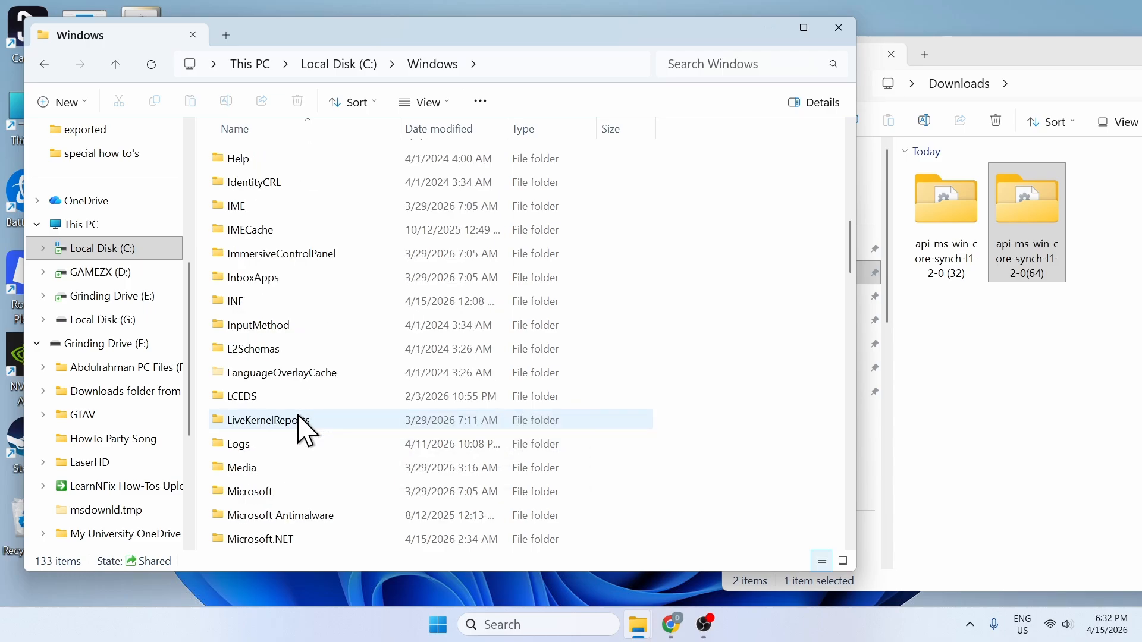
pyautogui.scroll(-8, 297, 446)
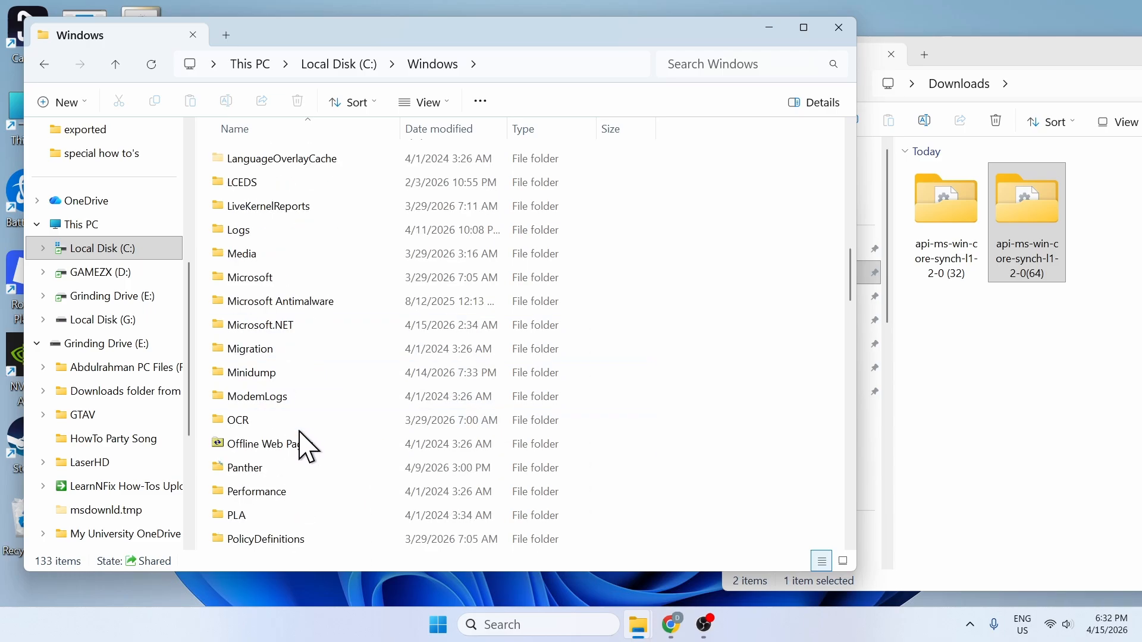
pyautogui.scroll(-3, 291, 446)
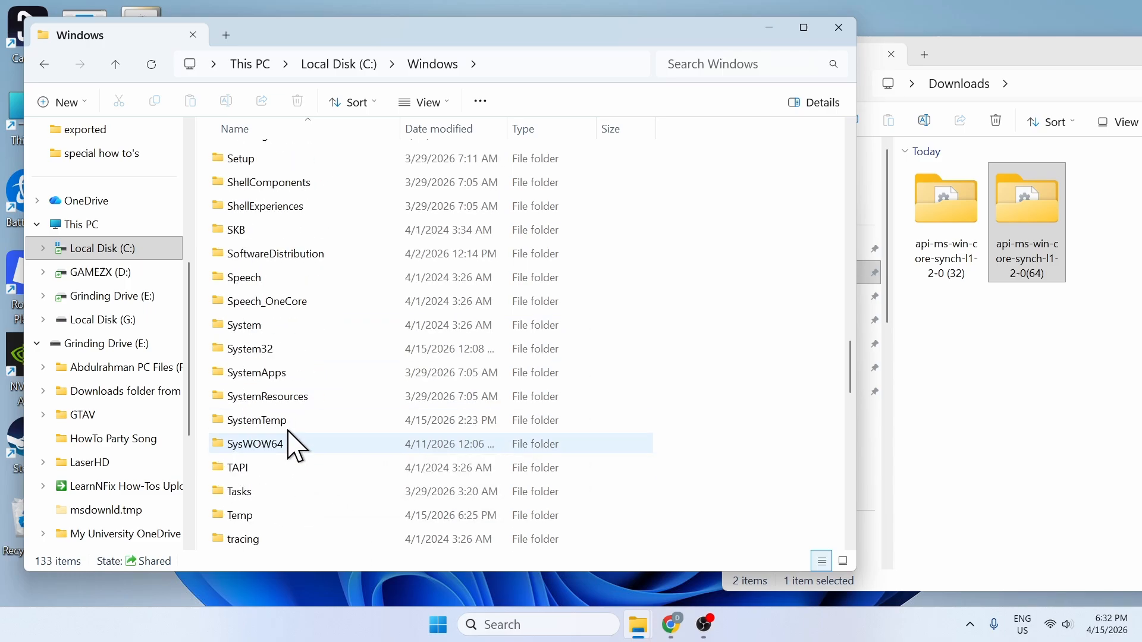
pyautogui.doubleClick(279, 352)
pyautogui.moveTo(427, 39); pyautogui.dragTo(271, 50)
# Step: Try to move api-ms-win-core-synch-l1-2-0.dll from the (64) folder into System32, then dismiss the administrator permission request
pyautogui.click(959, 197)
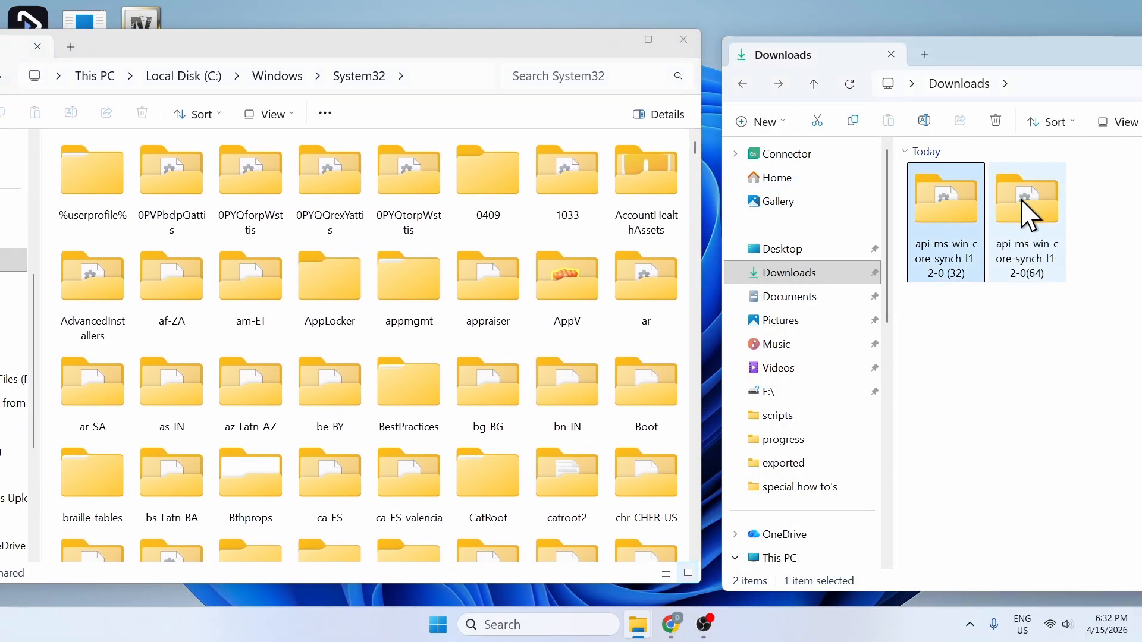
pyautogui.doubleClick(1040, 242)
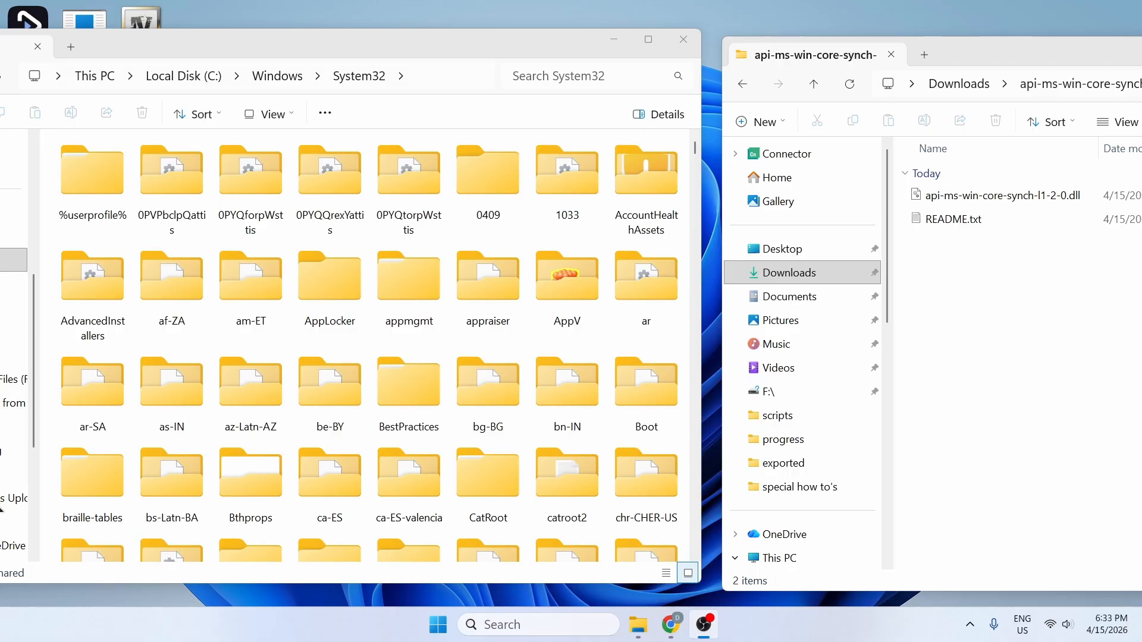
pyautogui.click(742, 83)
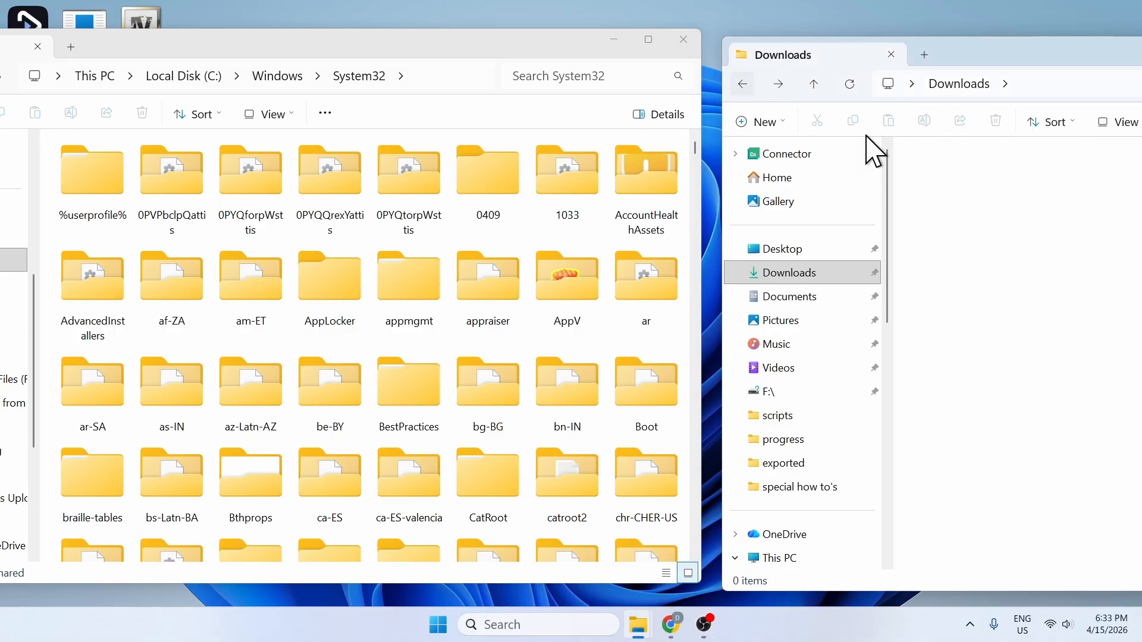
pyautogui.doubleClick(1038, 208)
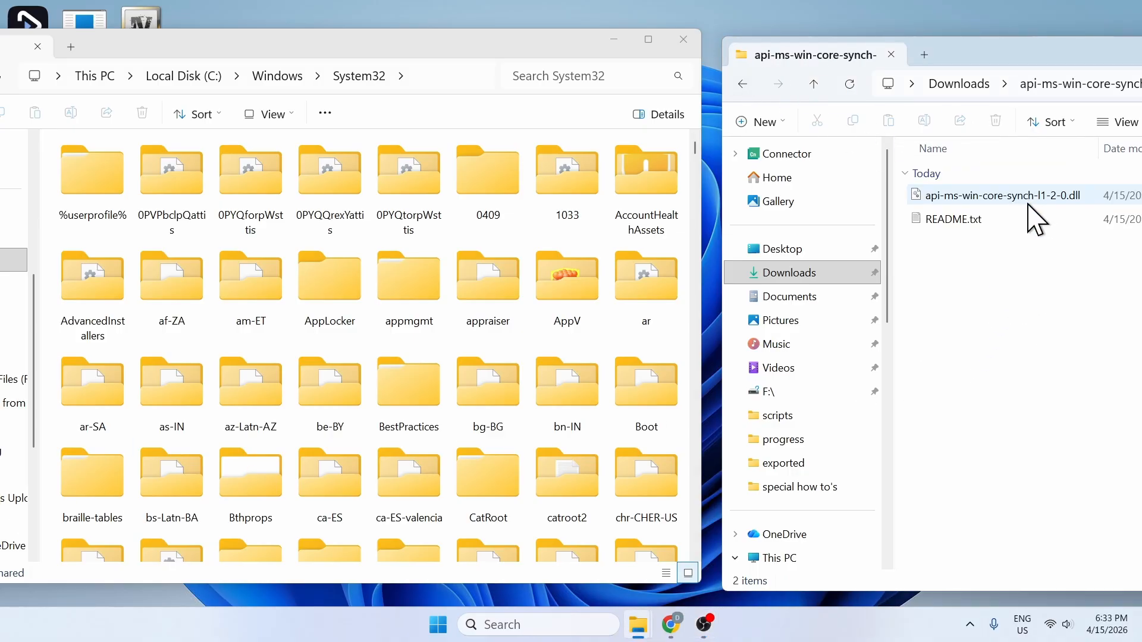
pyautogui.click(982, 198)
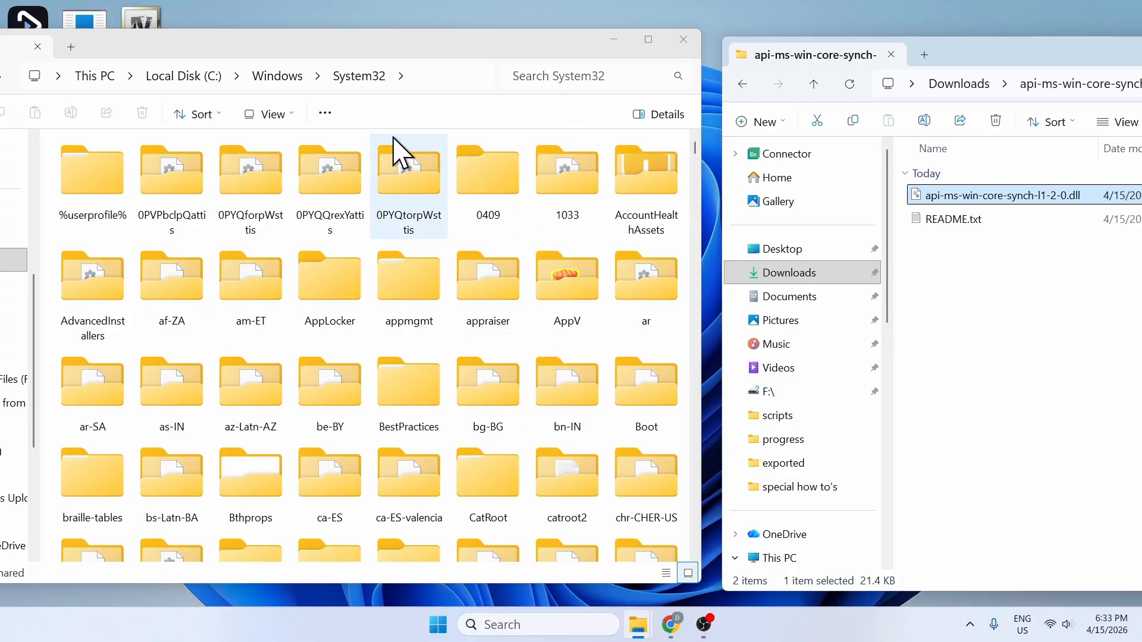
pyautogui.scroll(-20, 415, 300)
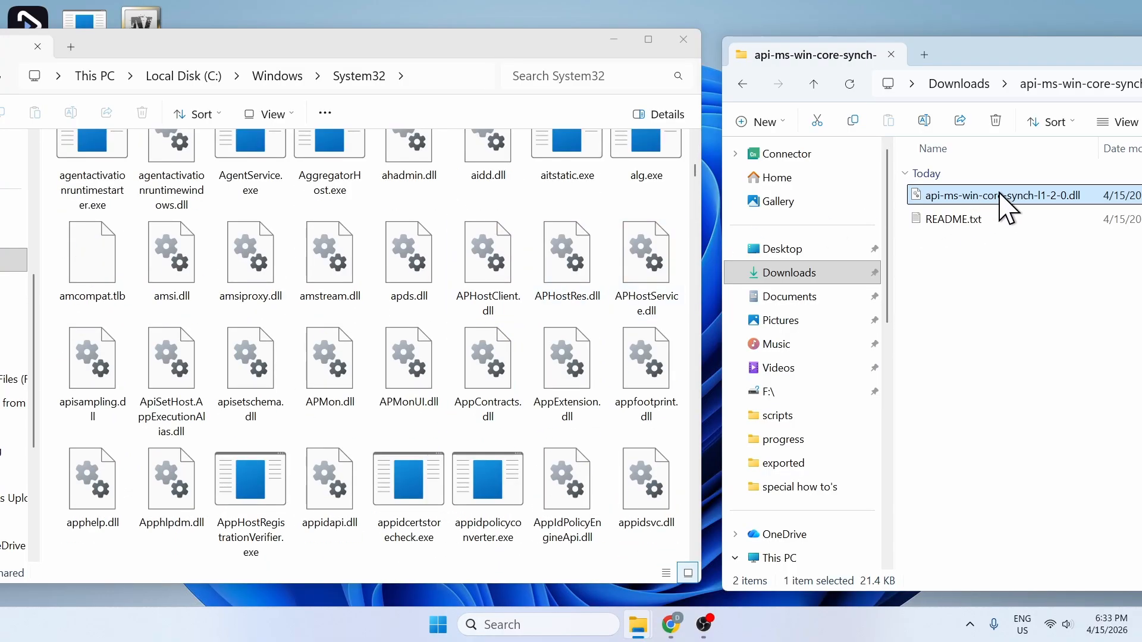
pyautogui.moveTo(1006, 206); pyautogui.dragTo(536, 288)
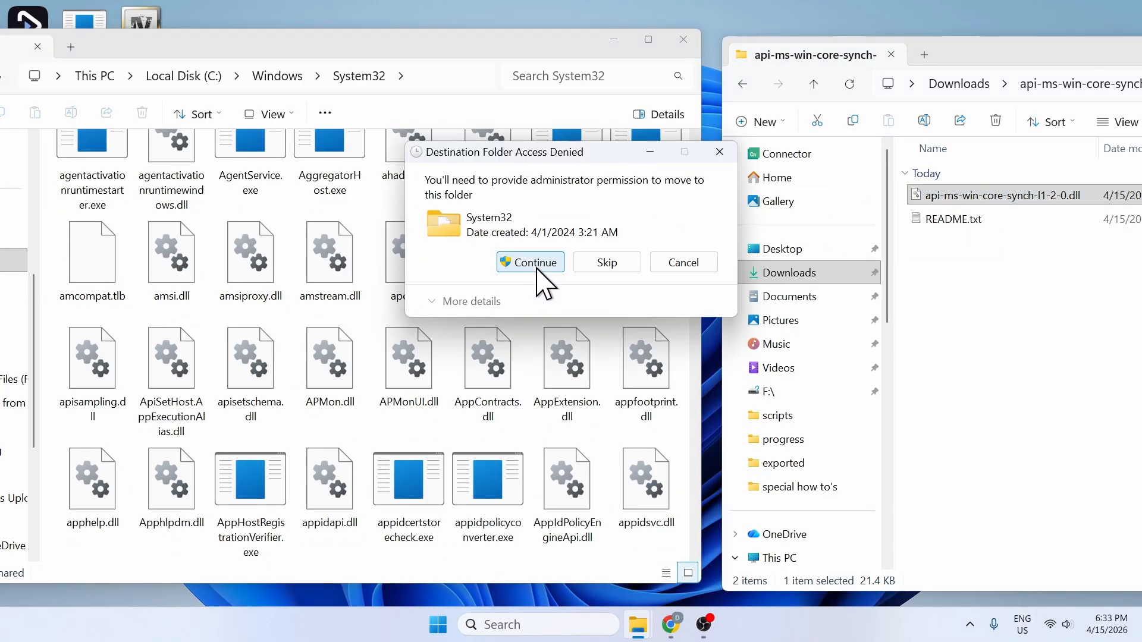
pyautogui.click(720, 152)
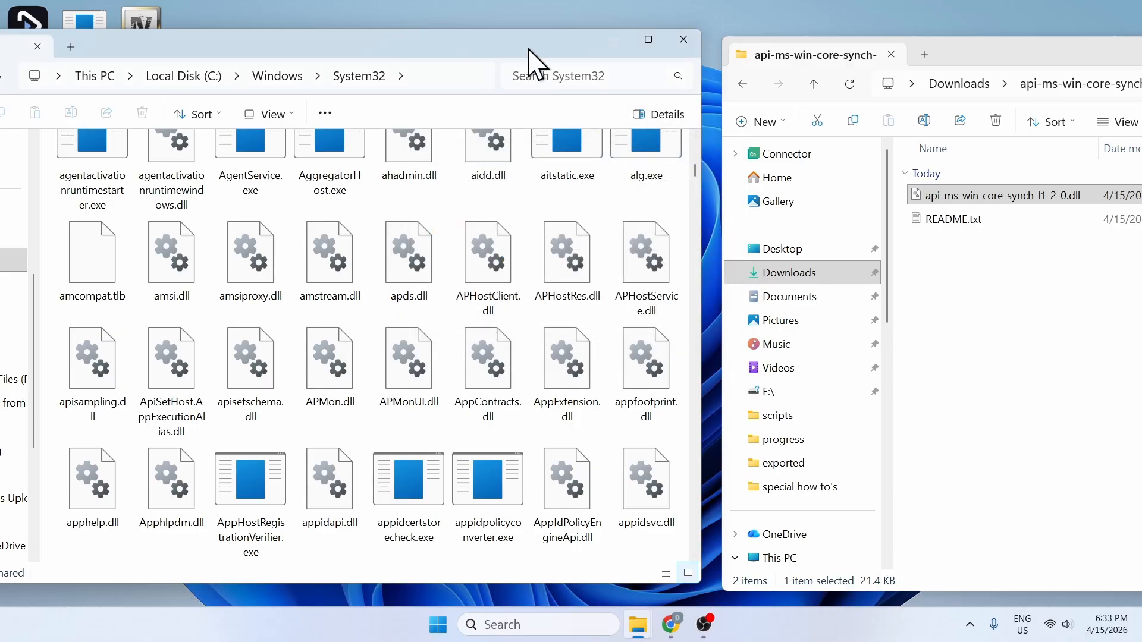
# Step: Return to the Windows folder, open SysWOW64 and place its window beside the DLL folder window
pyautogui.moveTo(523, 54); pyautogui.dragTo(581, 55)
pyautogui.click(90, 90)
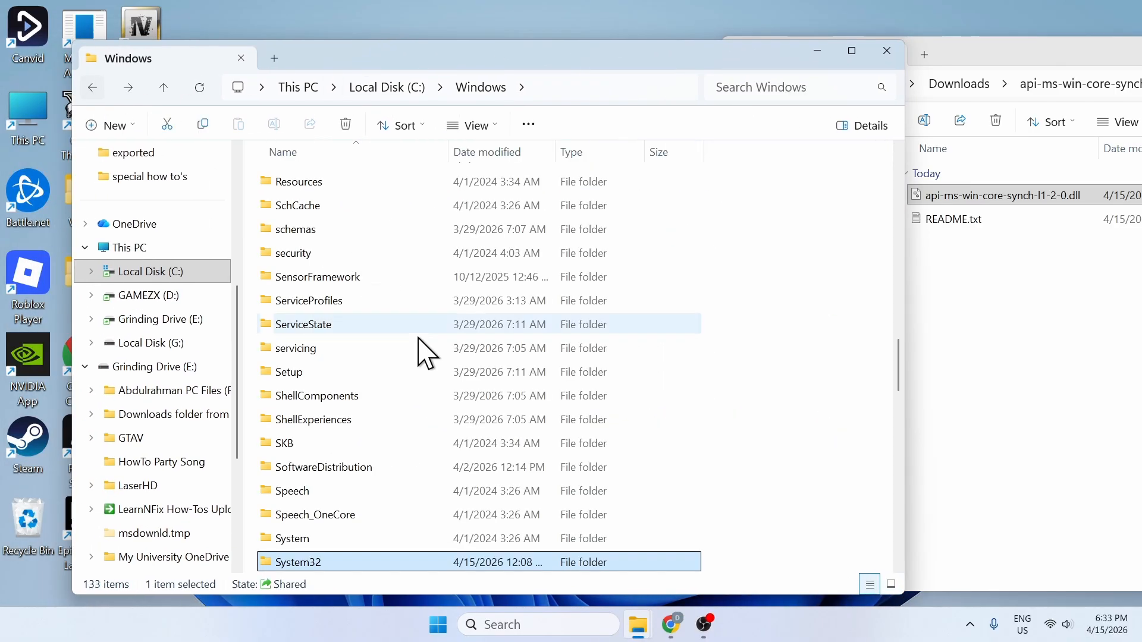
pyautogui.doubleClick(325, 445)
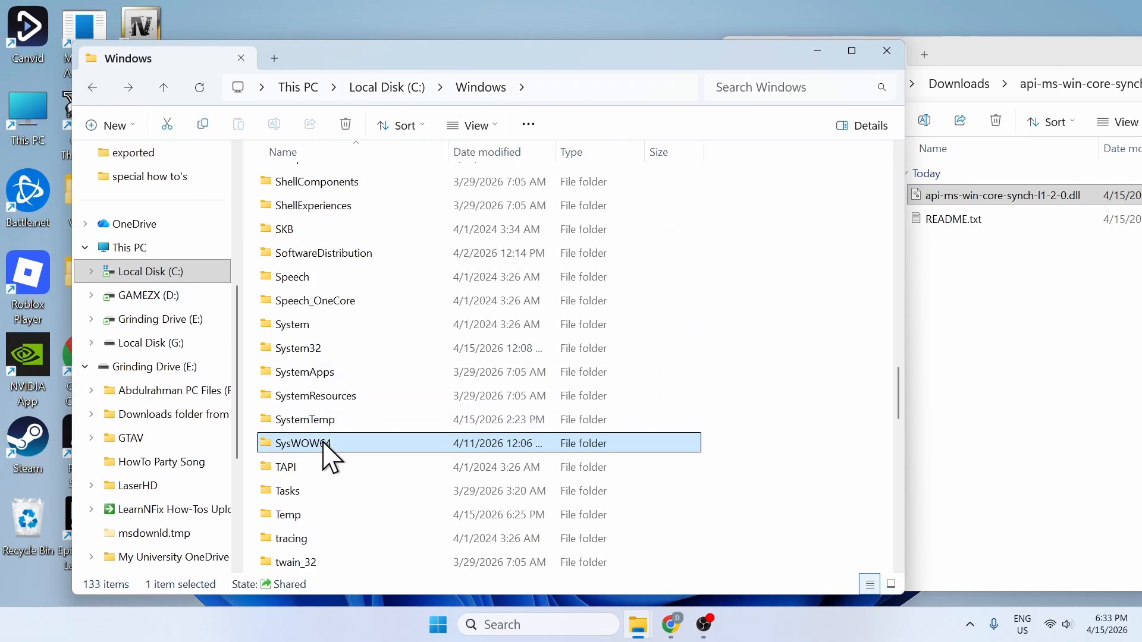
pyautogui.moveTo(446, 69); pyautogui.dragTo(221, 64)
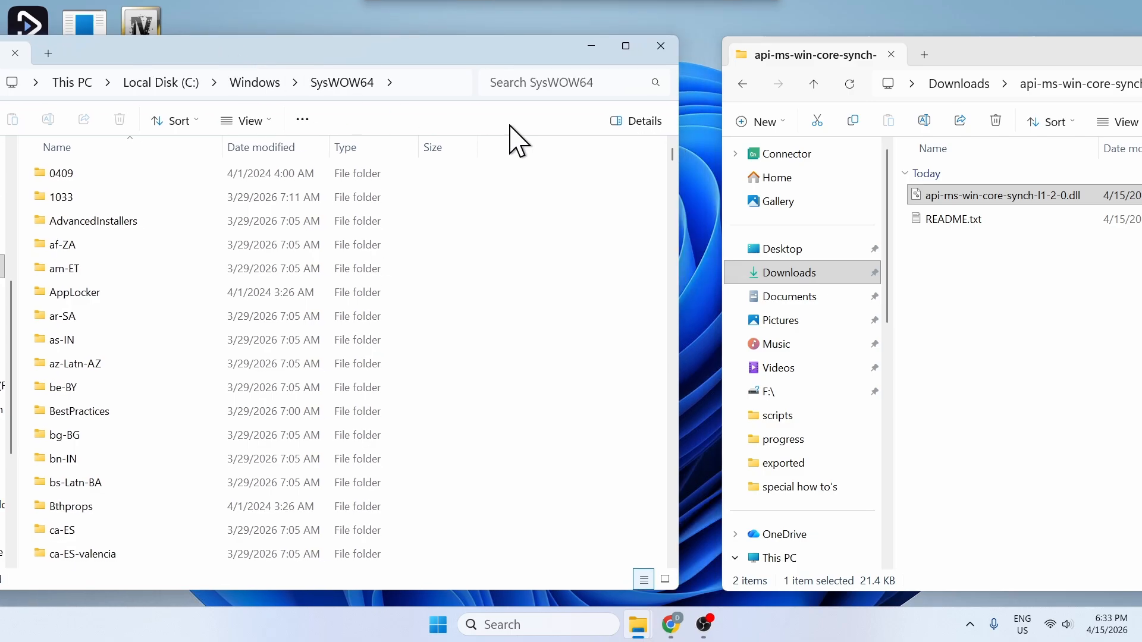
# Step: Open the (32) folder in Downloads and try to move api-ms-win-core-synch-l1-2-0.dll into SysWOW64, then dismiss the administrator permission request
pyautogui.click(742, 89)
pyautogui.doubleClick(944, 216)
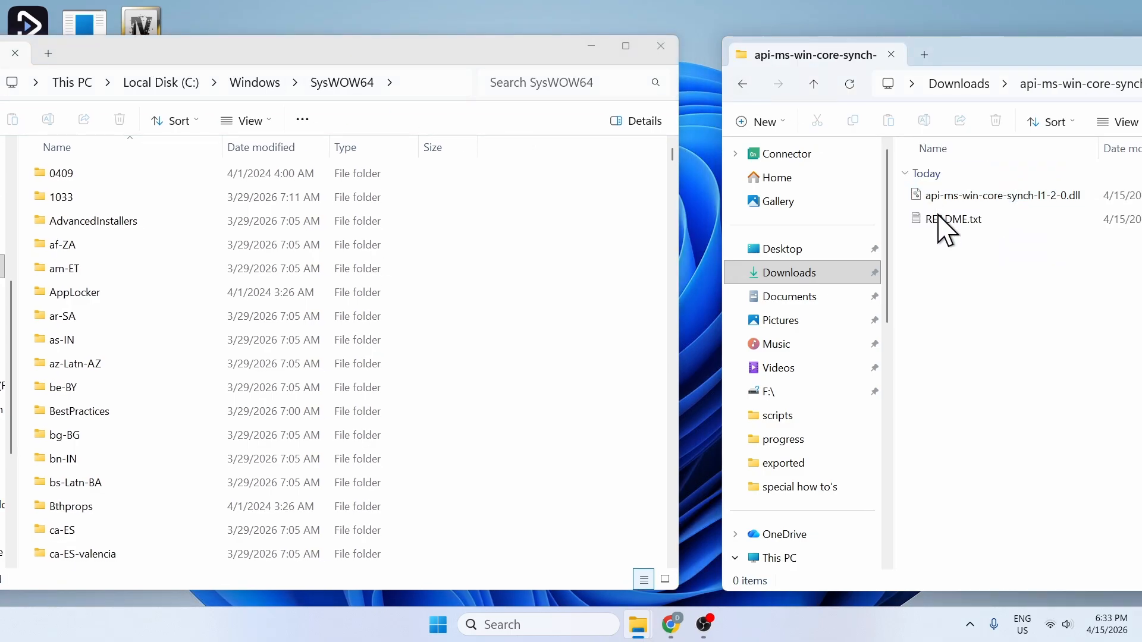
pyautogui.scroll(-12, 467, 400)
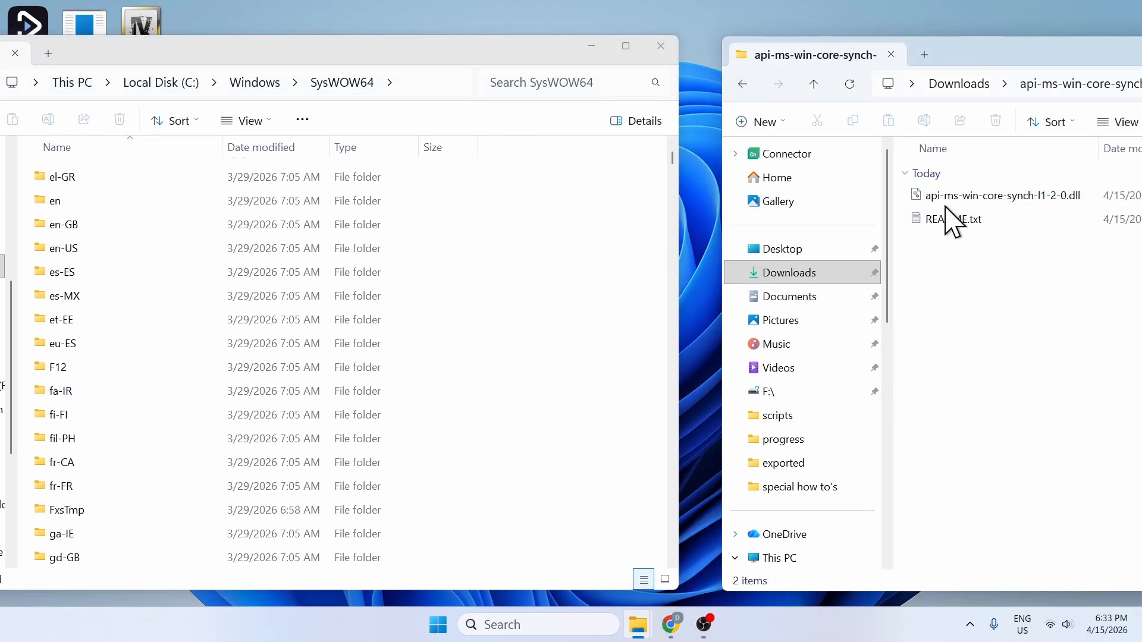
pyautogui.click(975, 198)
pyautogui.moveTo(974, 199); pyautogui.dragTo(587, 240)
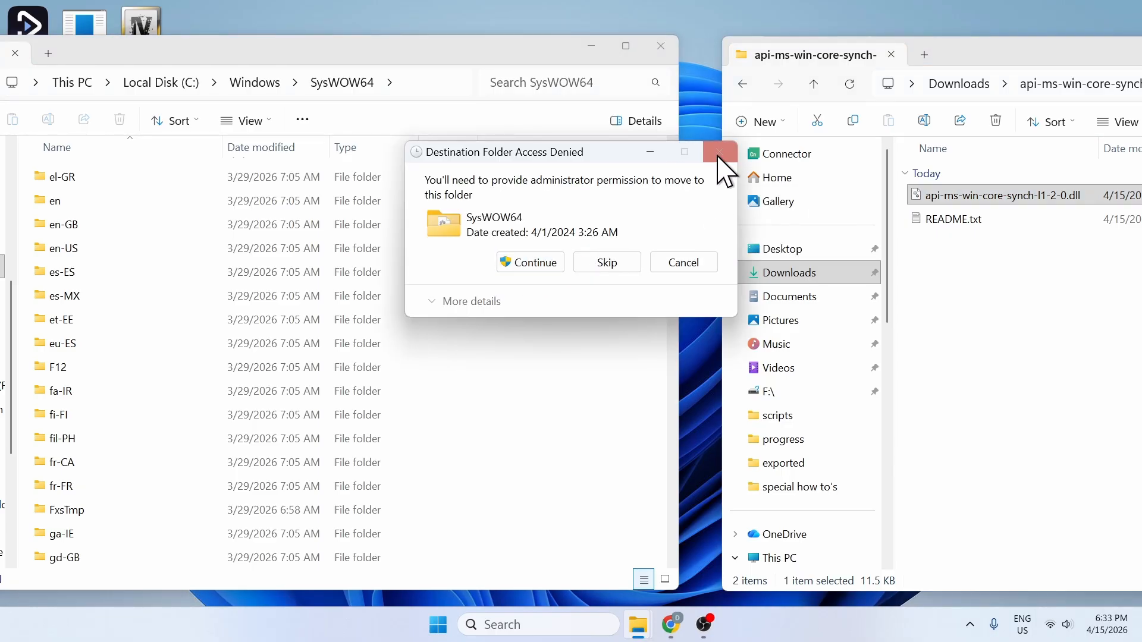
pyautogui.press('Escape')
# Step: Return from SysWOW64 to the Windows folder and place its window beside the DLL folder window
pyautogui.moveTo(450, 59); pyautogui.dragTo(654, 48)
pyautogui.click(140, 73)
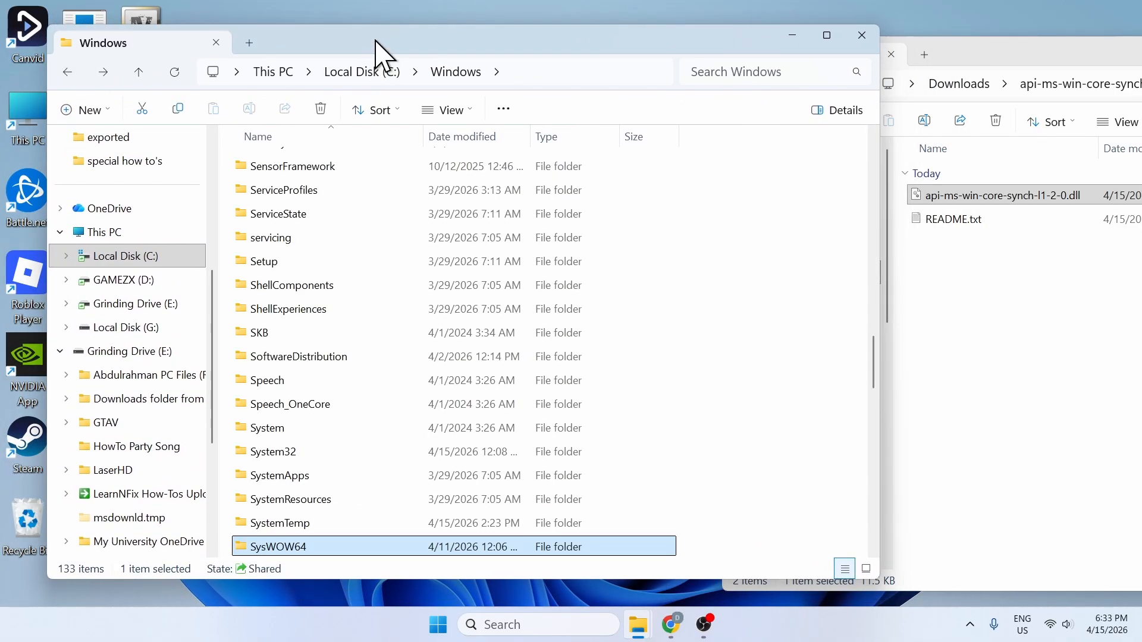
pyautogui.moveTo(374, 41); pyautogui.dragTo(350, 40)
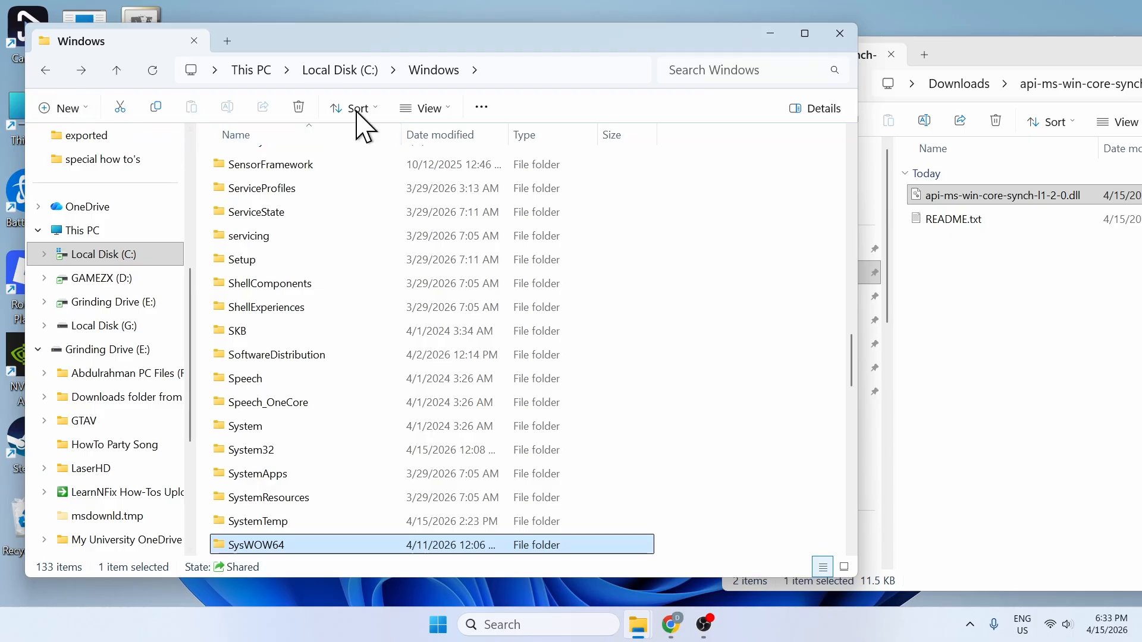
# Step: Check the (32) DLL folder's contents, highlight System32 in the Windows folder as its target, and return to Downloads
pyautogui.click(973, 301)
pyautogui.click(742, 85)
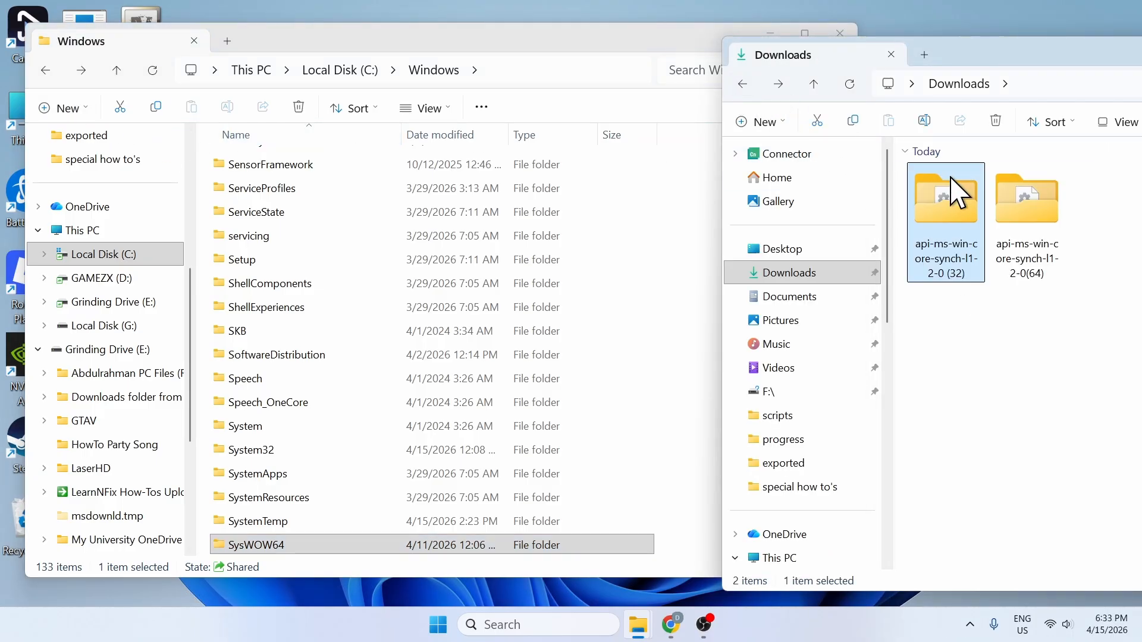
pyautogui.doubleClick(957, 220)
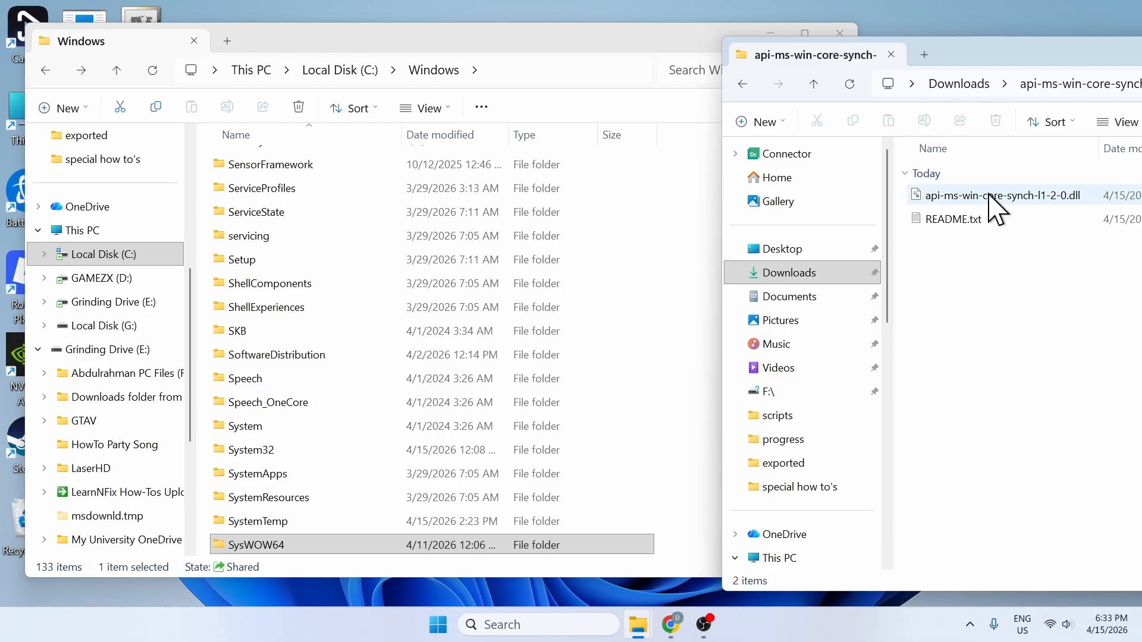
pyautogui.click(272, 454)
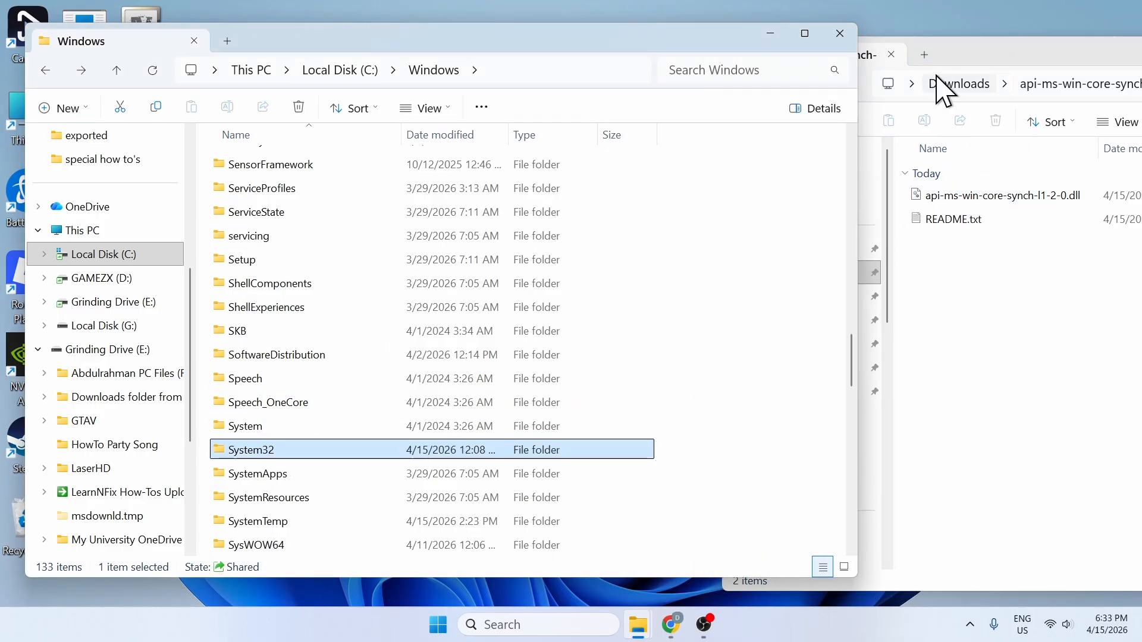
pyautogui.click(976, 57)
pyautogui.click(748, 83)
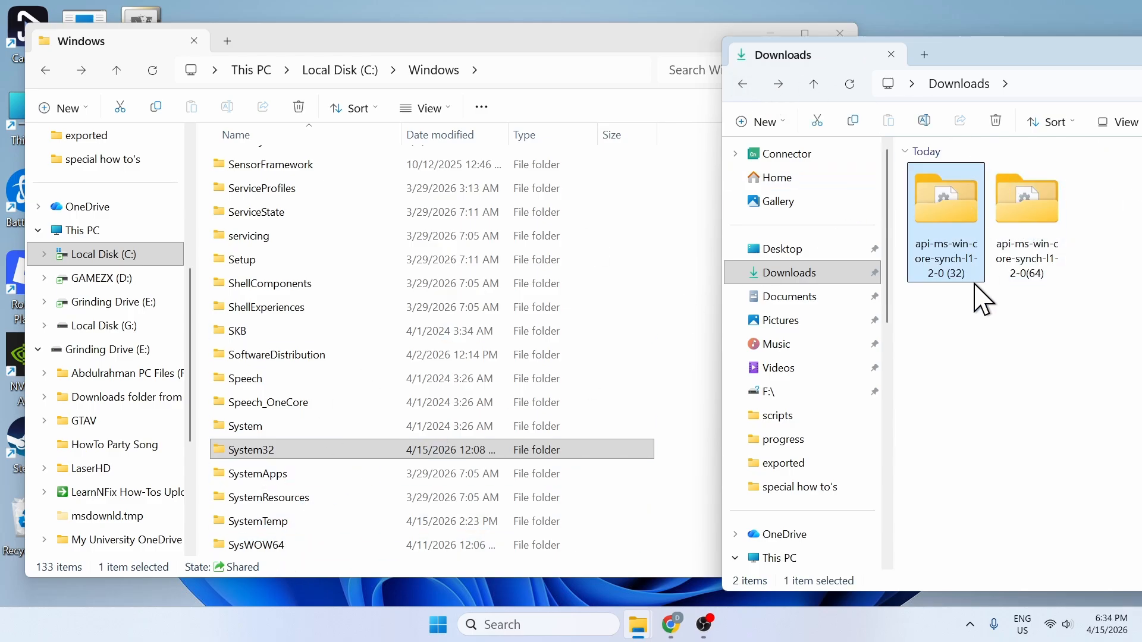
pyautogui.click(259, 456)
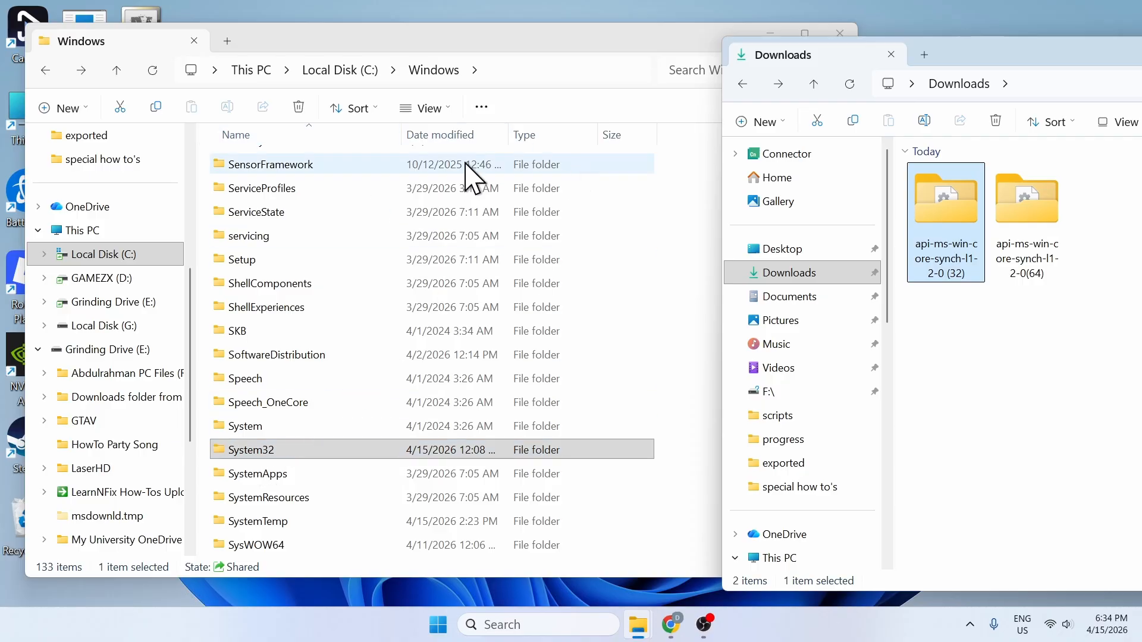
# Step: Close both the Windows folder window and the Downloads window
pyautogui.moveTo(410, 43); pyautogui.dragTo(443, 37)
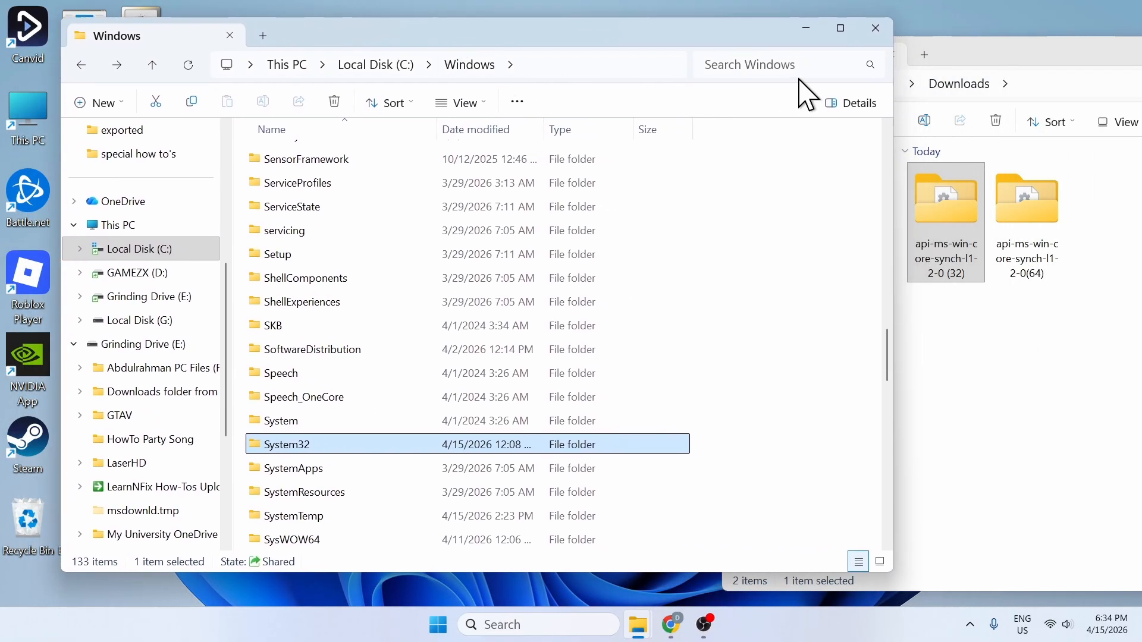
pyautogui.click(876, 28)
pyautogui.moveTo(989, 64); pyautogui.dragTo(791, 133)
pyautogui.click(822, 117)
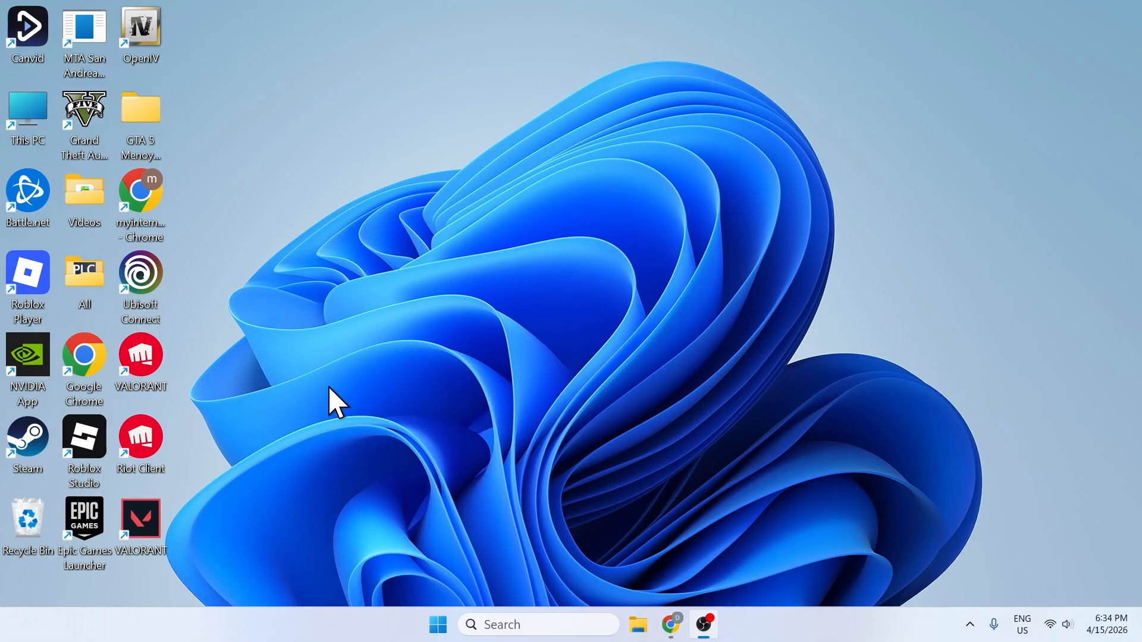
# Step: Open Google Chrome and search the web for "visual c++ redistributable download"
pyautogui.doubleClick(154, 205)
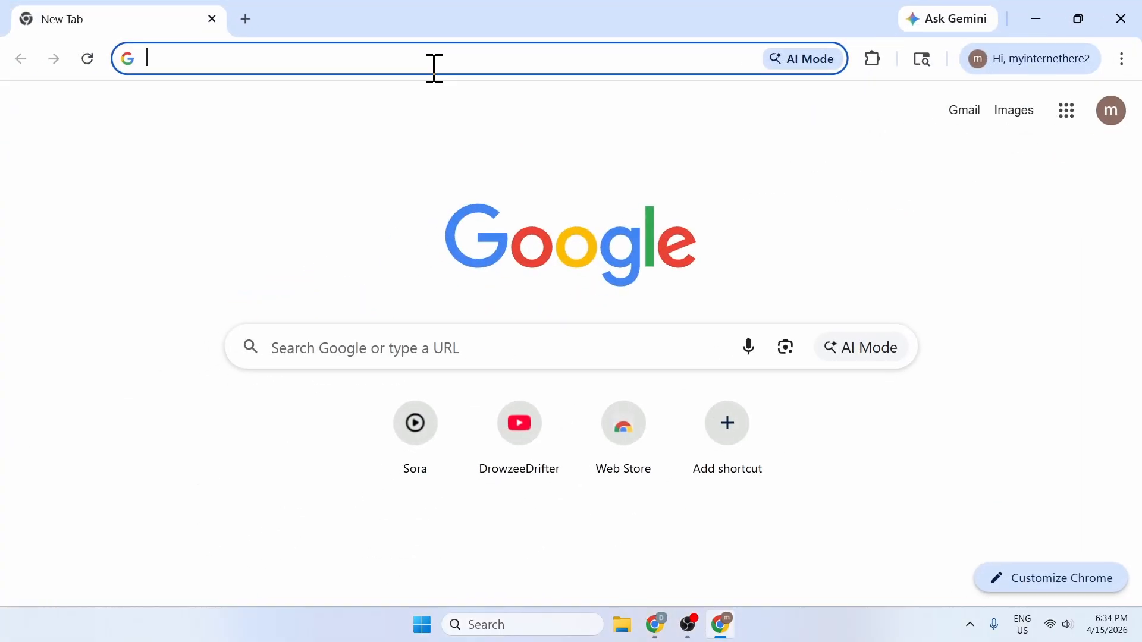
pyautogui.click(435, 66)
pyautogui.write('vis')
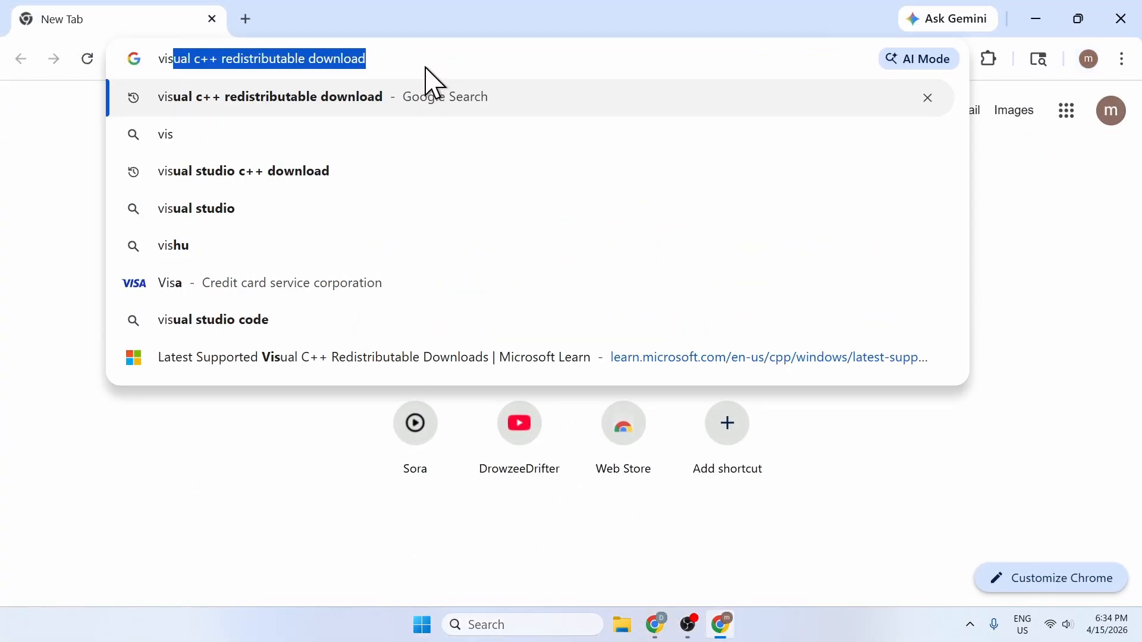
pyautogui.press('Right')
pyautogui.press('Return')
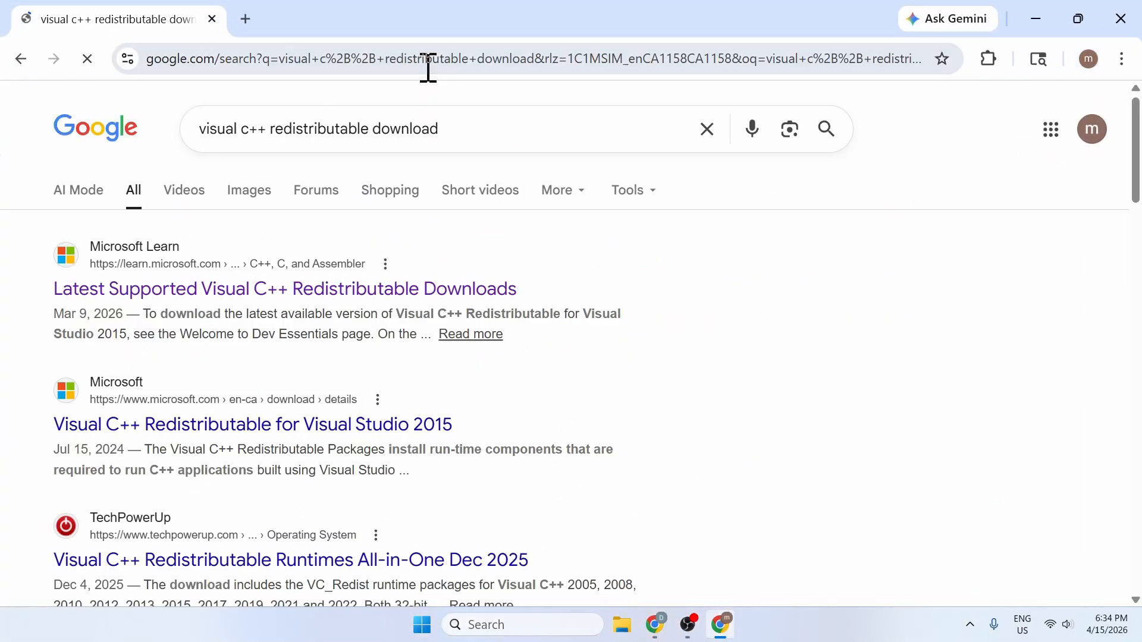
# Step: Open Microsoft Learn's Latest Supported Visual C++ Redistributable Downloads page and download the X86 and X64 installers
pyautogui.click(293, 286)
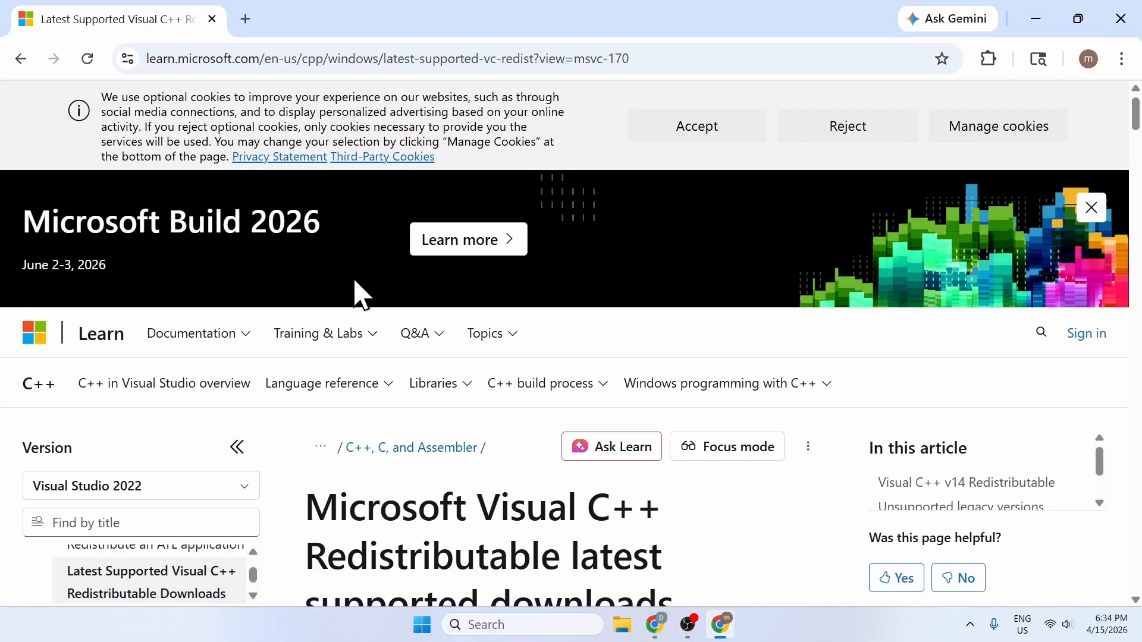
pyautogui.scroll(-5, 405, 321)
pyautogui.scroll(-5, 551, 323)
pyautogui.click(669, 266)
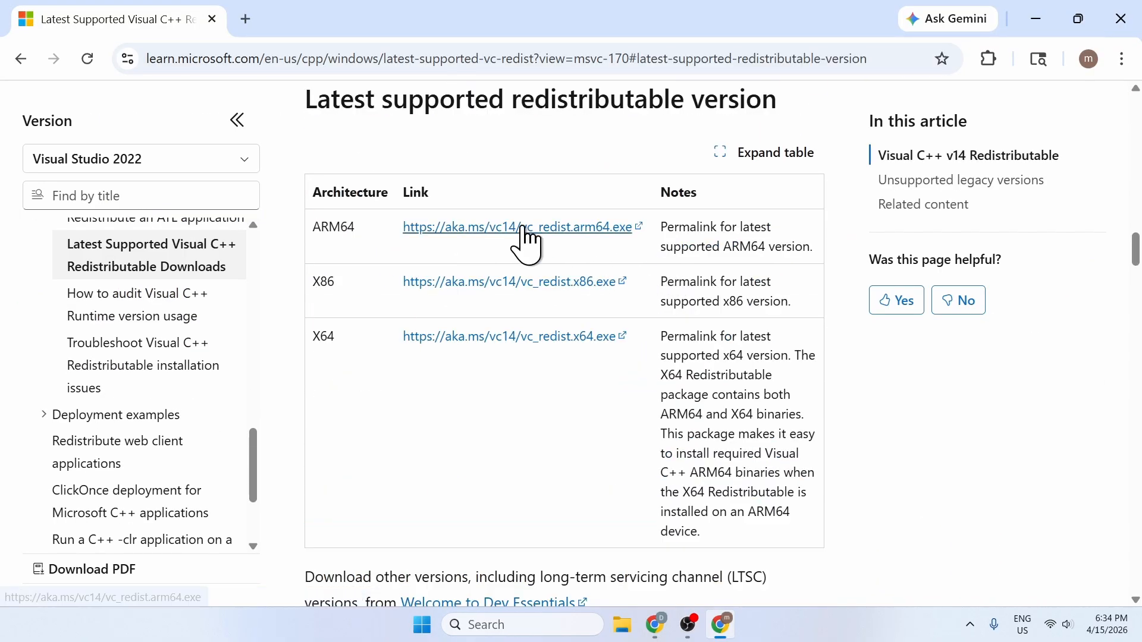
pyautogui.click(430, 284)
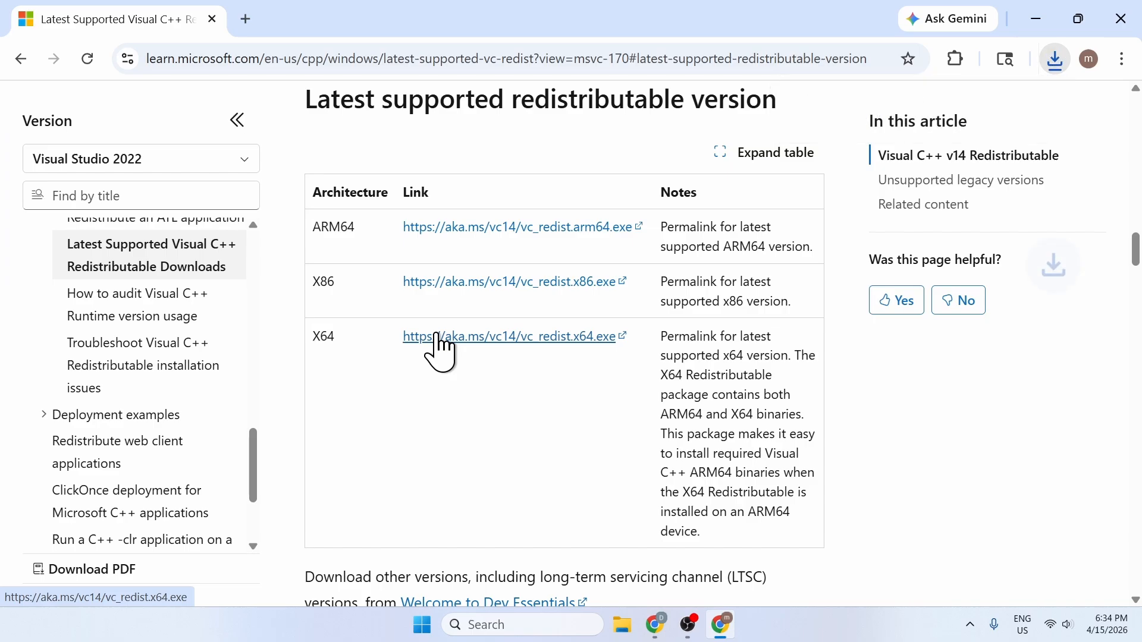
# Step: Launch the downloaded VC_redist.x86.exe, agree to the license terms, then cancel the setup
pyautogui.click(1056, 61)
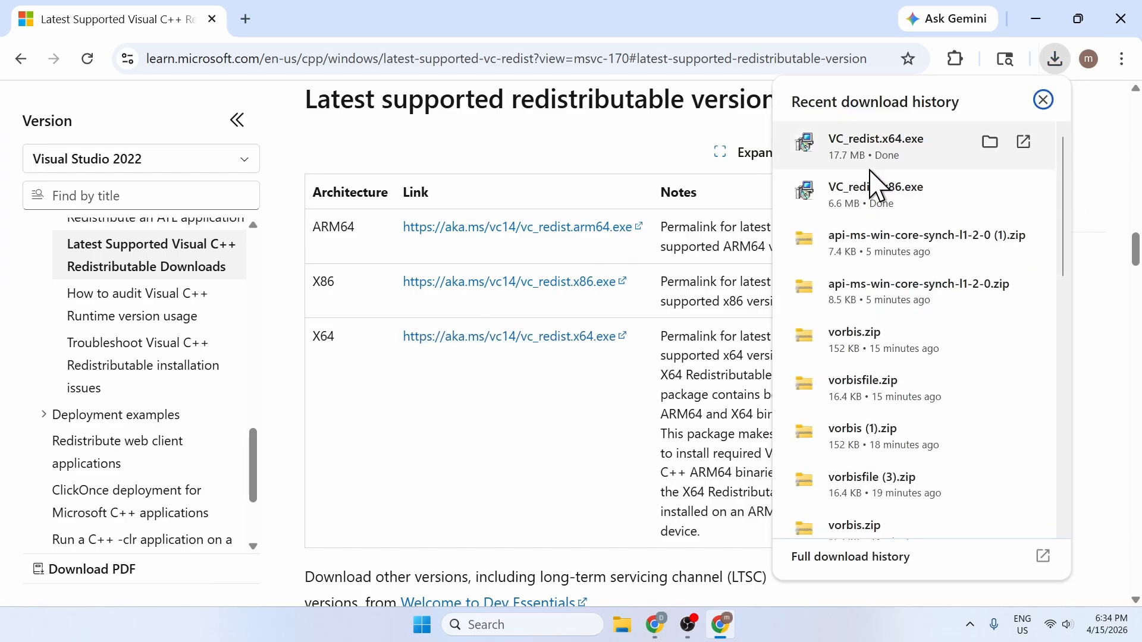
pyautogui.click(877, 197)
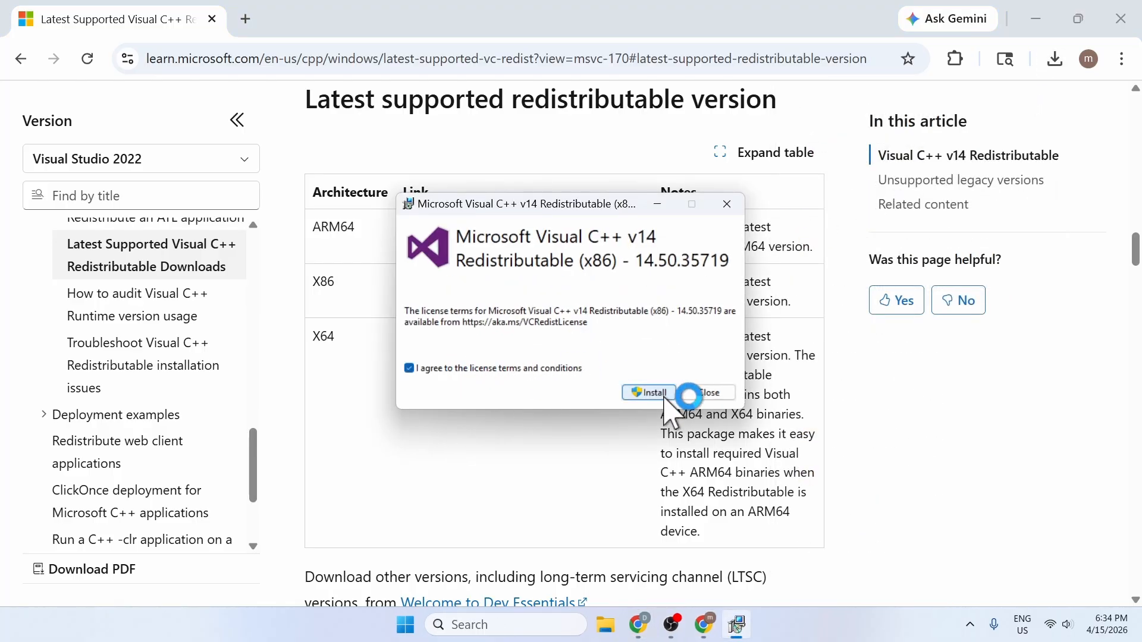
pyautogui.click(727, 204)
pyautogui.click(638, 369)
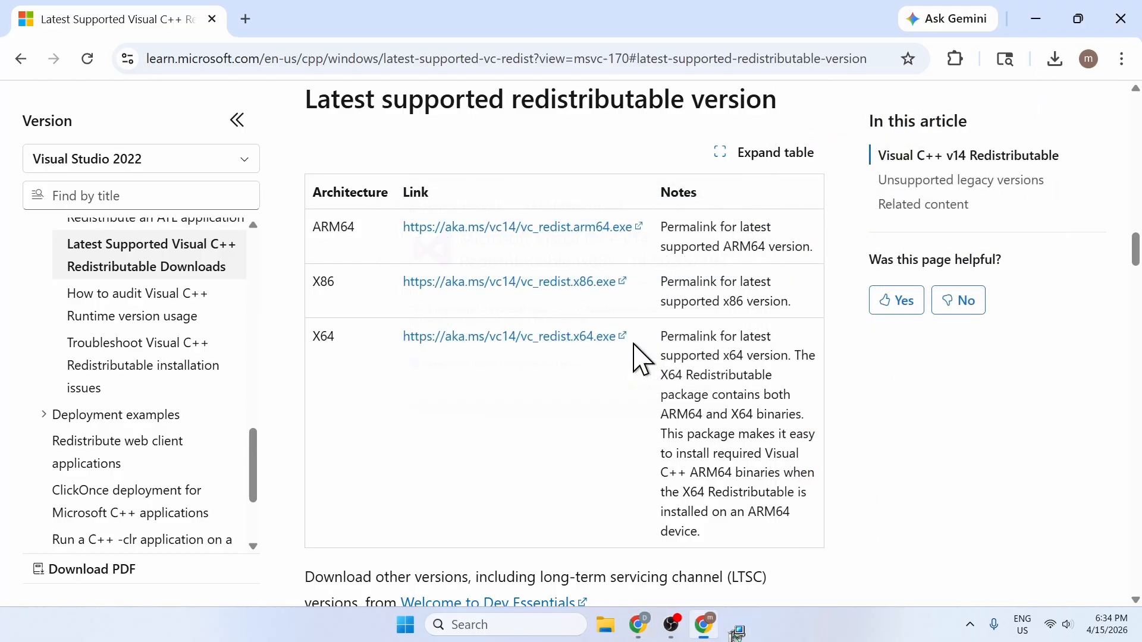
# Step: Launch the downloaded VC_redist.x64.exe, cancel its setup and close the browser
pyautogui.click(1055, 58)
pyautogui.click(887, 146)
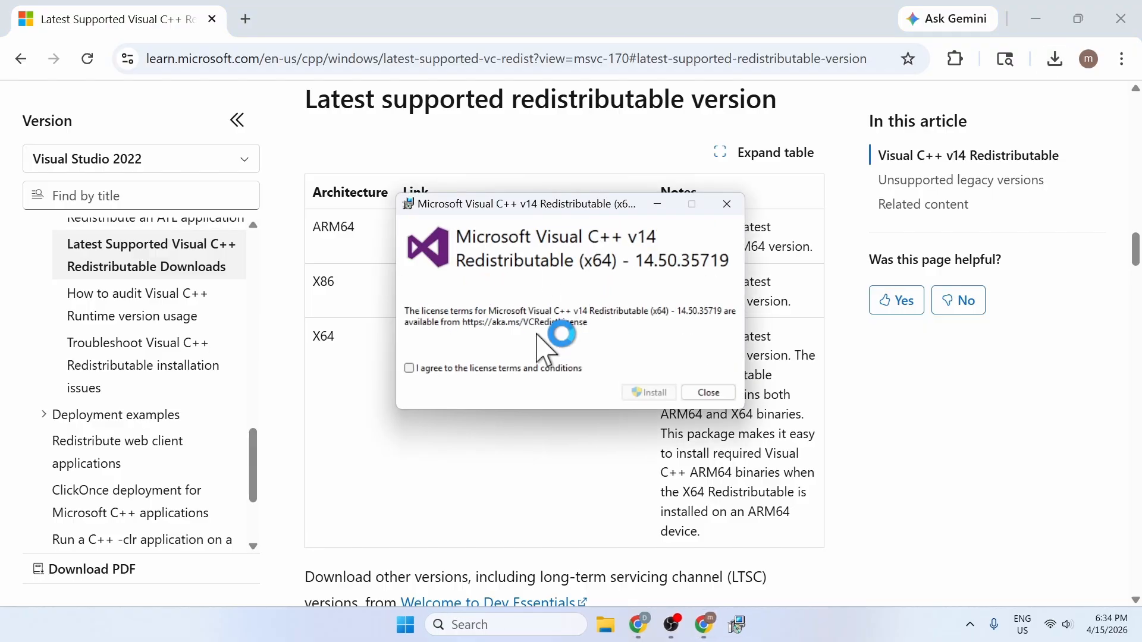
pyautogui.click(724, 205)
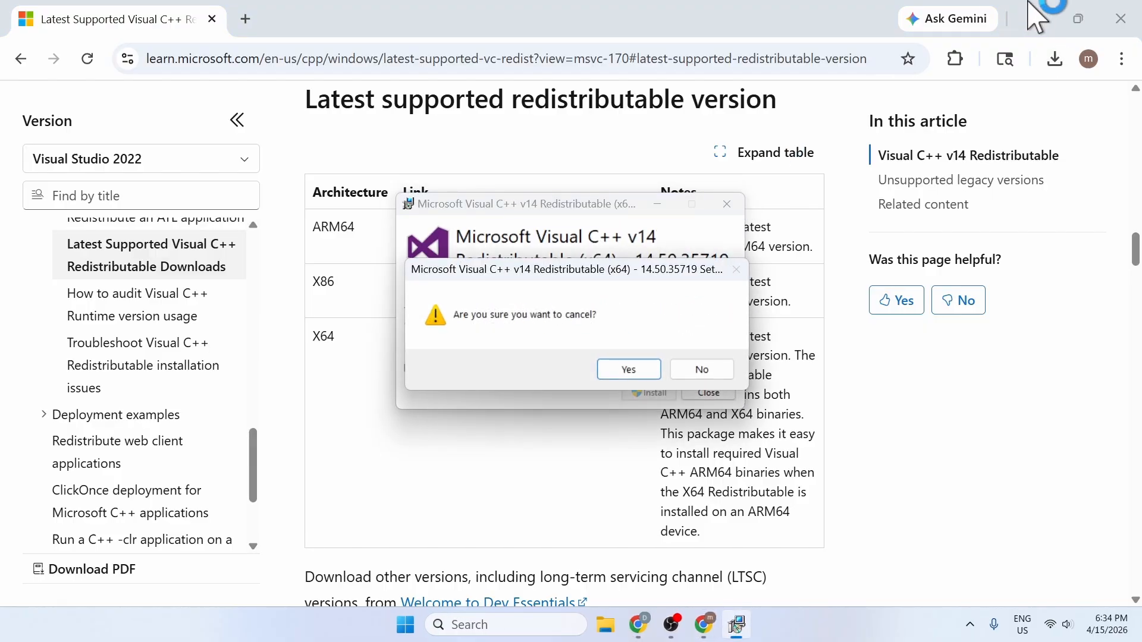
pyautogui.click(626, 370)
pyautogui.click(1121, 18)
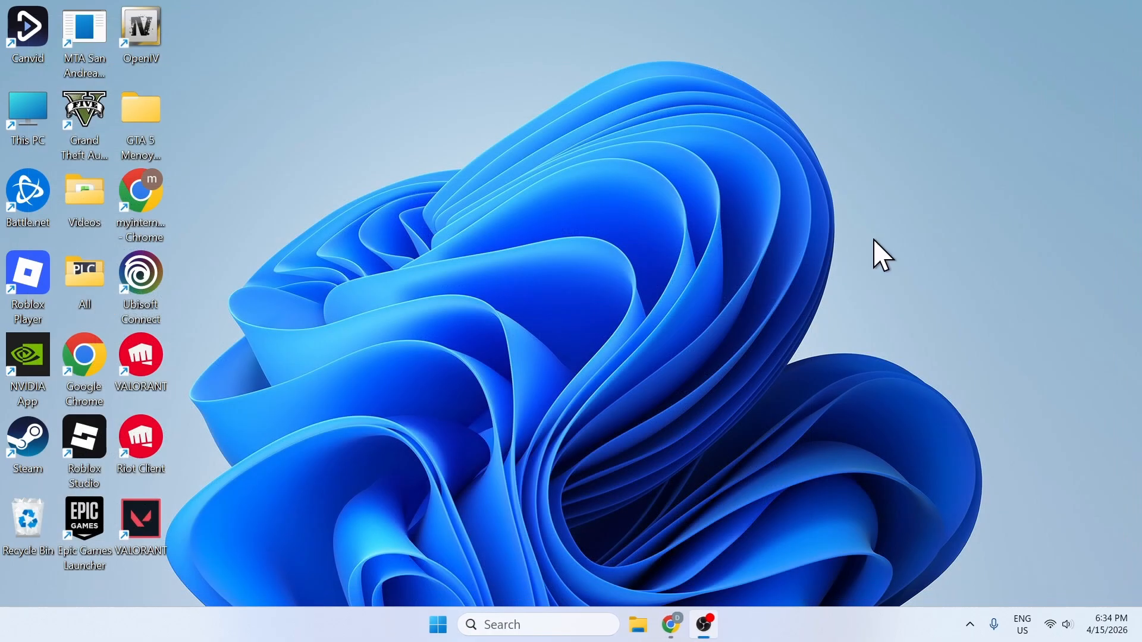